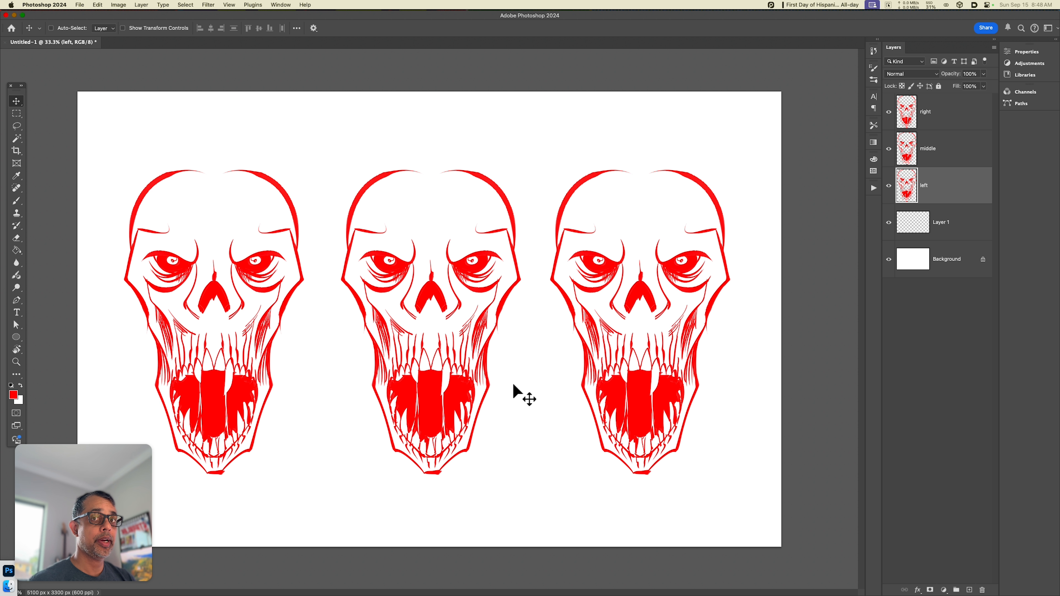
# - Hide the "left" and "right" skull layers and move the middle skull lower on the canvas
pyautogui.click(889, 185)
pyautogui.click(888, 111)
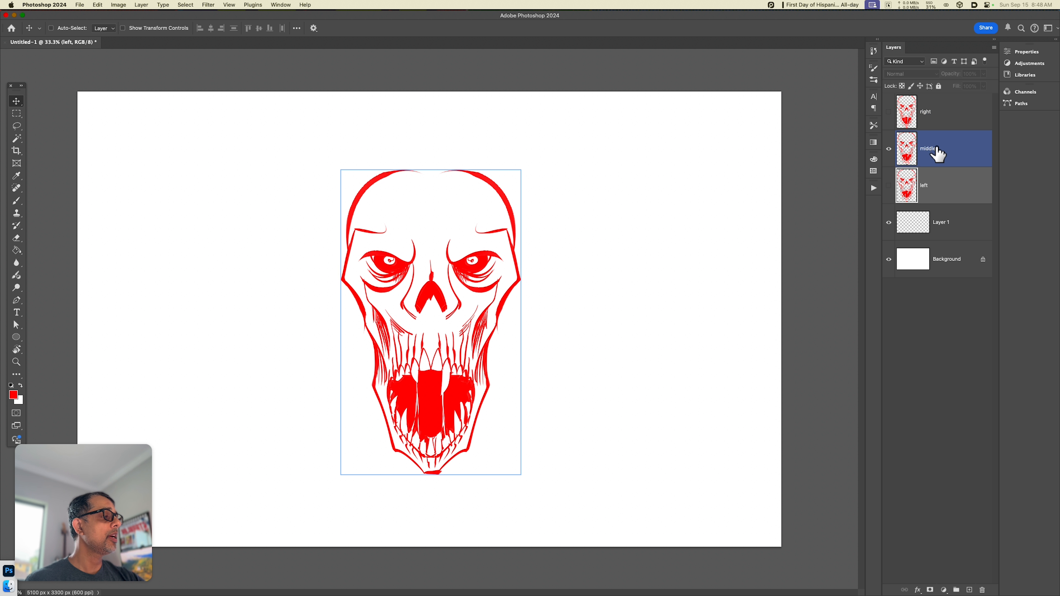
pyautogui.click(931, 148)
pyautogui.press('v')
pyautogui.moveTo(489, 359); pyautogui.dragTo(491, 408)
# - On a new layer, paint sample red strokes beside the skull: a smooth curve, a column of thin hair strokes and a column of thick ones
pyautogui.press('alt+shift+super+n')
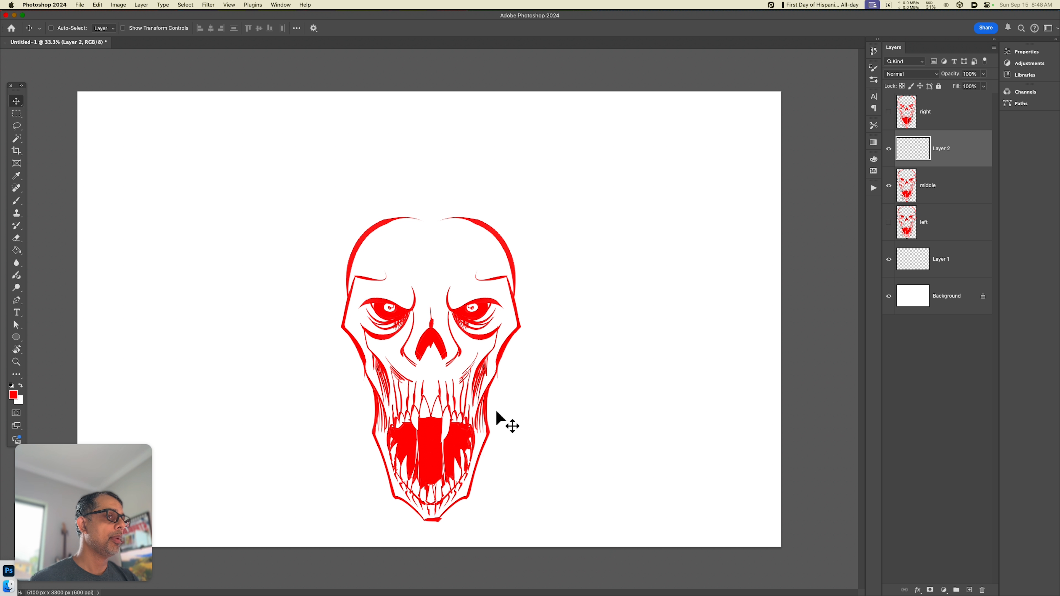
pyautogui.press('b')
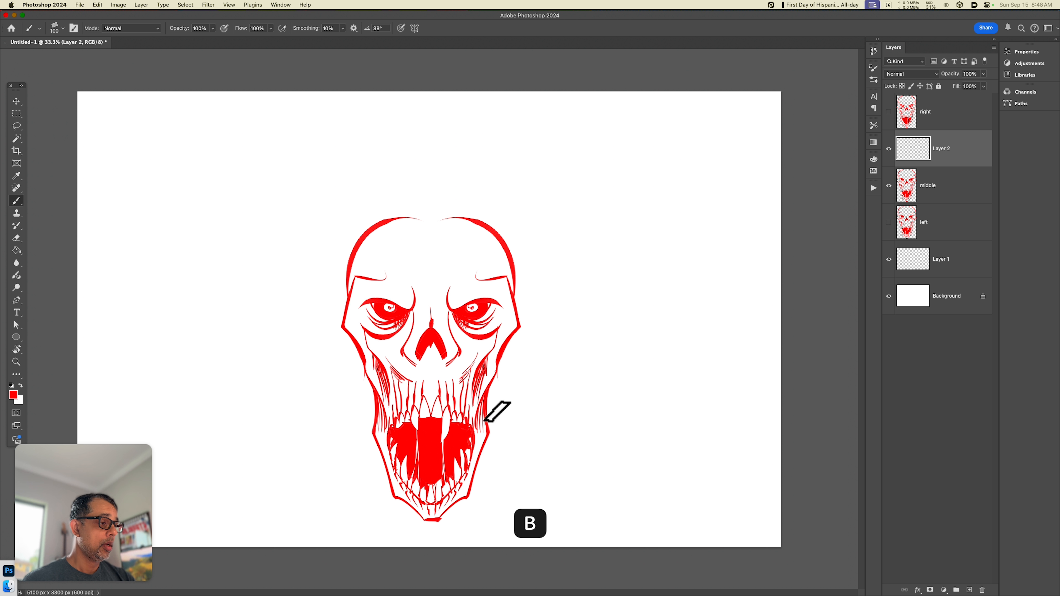
pyautogui.moveTo(646, 223)
pyautogui.mouseDown()
pyautogui.moveTo(643, 319)
pyautogui.moveTo(581, 428)
pyautogui.mouseUp()
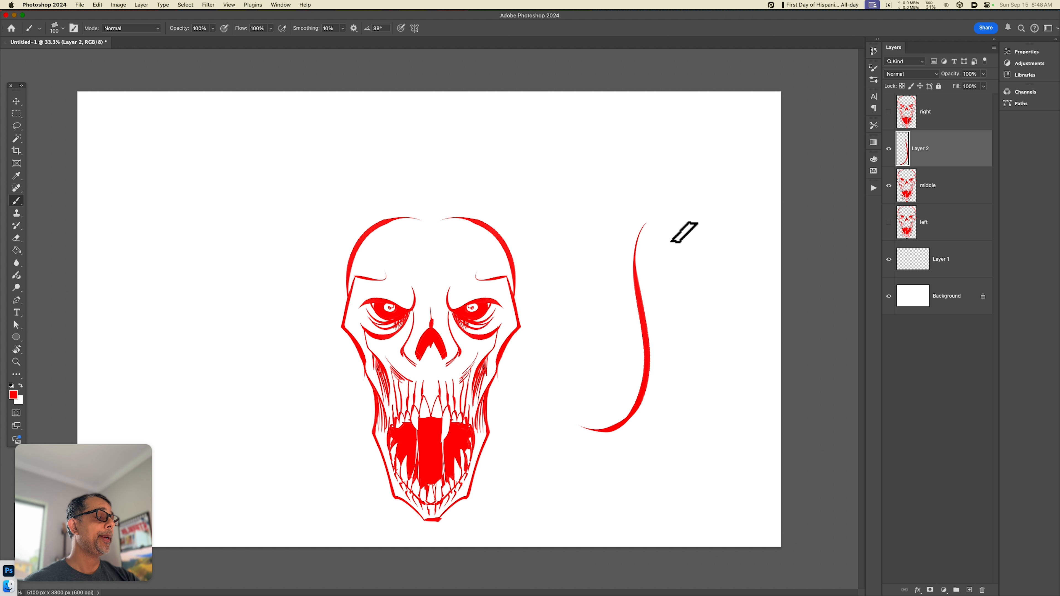
pyautogui.moveTo(681, 225)
pyautogui.mouseDown()
pyautogui.moveTo(659, 288)
pyautogui.moveTo(667, 259)
pyautogui.moveTo(663, 287)
pyautogui.moveTo(667, 276)
pyautogui.moveTo(678, 303)
pyautogui.moveTo(679, 281)
pyautogui.moveTo(683, 369)
pyautogui.moveTo(688, 353)
pyautogui.moveTo(656, 441)
pyautogui.mouseUp()
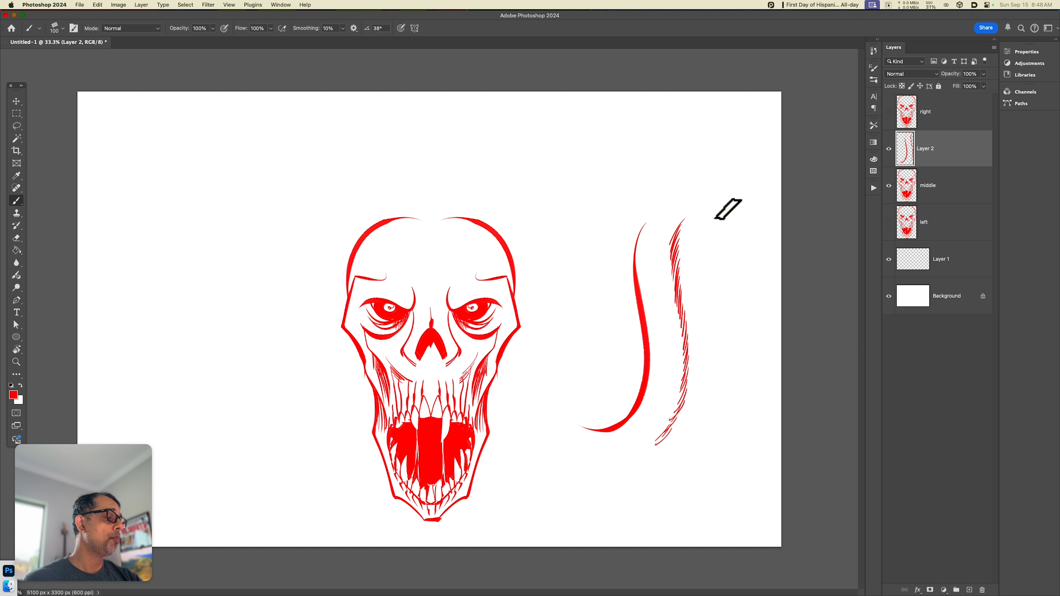
pyautogui.moveTo(728, 208)
pyautogui.mouseDown()
pyautogui.moveTo(709, 273)
pyautogui.moveTo(728, 233)
pyautogui.moveTo(716, 300)
pyautogui.moveTo(728, 266)
pyautogui.moveTo(721, 309)
pyautogui.moveTo(708, 318)
pyautogui.moveTo(717, 291)
pyautogui.moveTo(712, 362)
pyautogui.moveTo(720, 343)
pyautogui.moveTo(695, 411)
pyautogui.moveTo(713, 391)
pyautogui.moveTo(688, 439)
pyautogui.moveTo(717, 414)
pyautogui.moveTo(691, 467)
pyautogui.mouseUp()
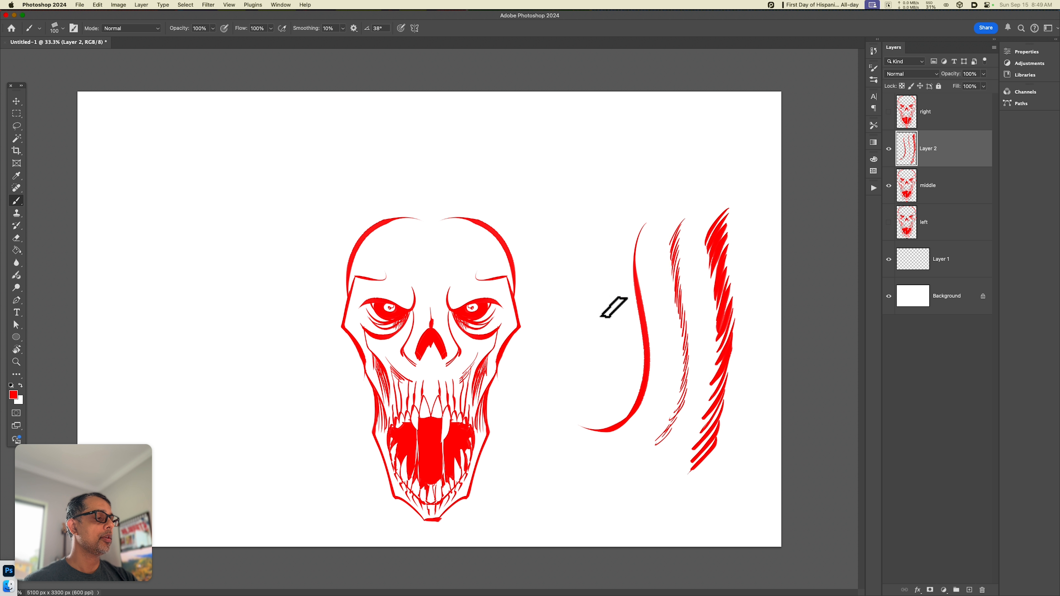
# - Paint a column of fine, spaced diagonal hair strokes between the skull and the smooth curve, following the curve's shape
pyautogui.moveTo(617, 227); pyautogui.dragTo(599, 272)
pyautogui.moveTo(612, 265); pyautogui.dragTo(600, 315)
pyautogui.moveTo(617, 303)
pyautogui.mouseDown()
pyautogui.moveTo(601, 325)
pyautogui.moveTo(604, 347)
pyautogui.mouseUp()
pyautogui.moveTo(616, 334); pyautogui.dragTo(603, 369)
pyautogui.moveTo(615, 363); pyautogui.dragTo(597, 394)
pyautogui.moveTo(610, 388); pyautogui.dragTo(572, 431)
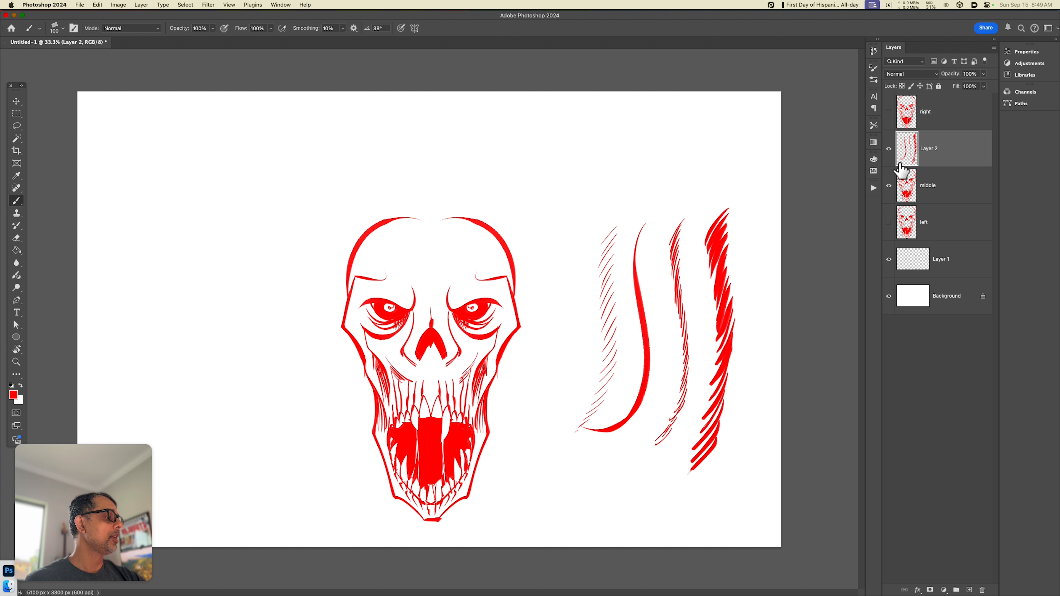
# - Hide the sample-stroke layer and add a new empty layer above it for brush work
pyautogui.click(888, 149)
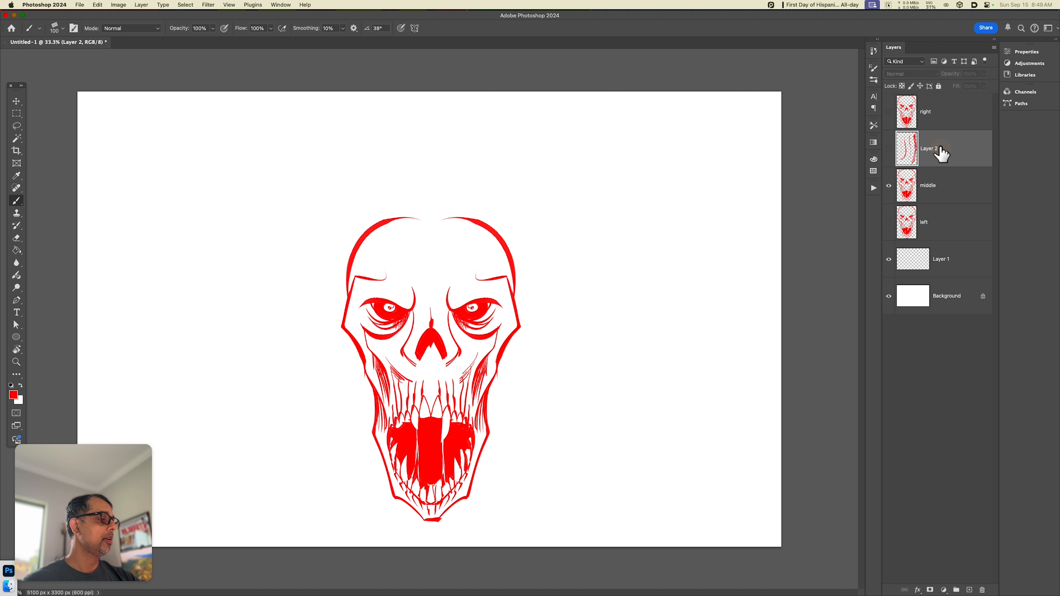
pyautogui.press('alt+shift+super+n')
pyautogui.press('b')
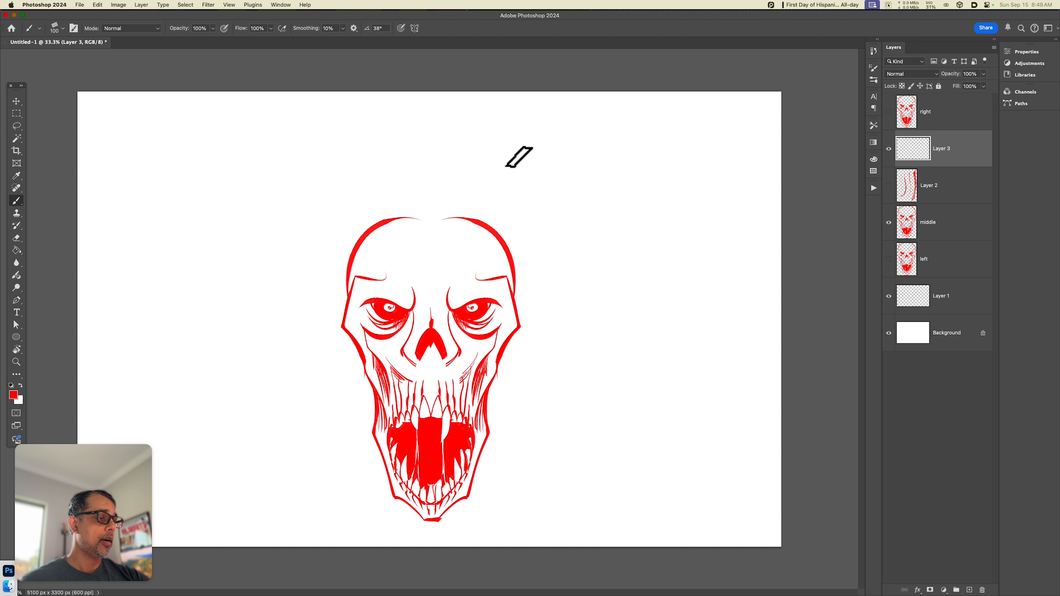
# - Paint a large rounded hair outline around the middle skull with thin, short overlapping red brush strokes
pyautogui.moveTo(516, 153)
pyautogui.mouseDown()
pyautogui.moveTo(551, 185)
pyautogui.moveTo(579, 305)
pyautogui.moveTo(568, 296)
pyautogui.moveTo(539, 371)
pyautogui.mouseUp()
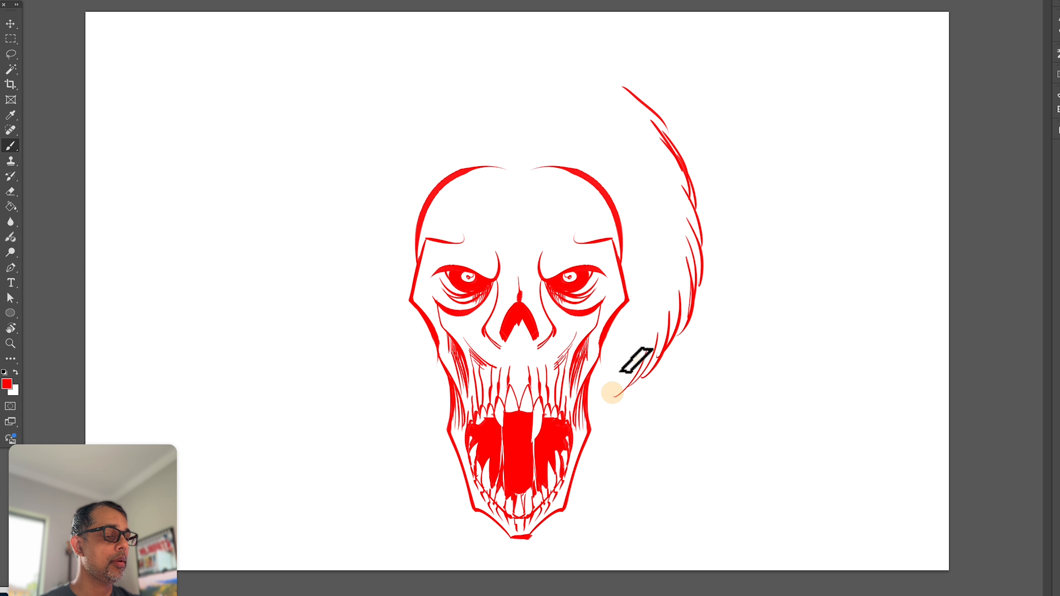
pyautogui.moveTo(621, 374); pyautogui.dragTo(577, 414)
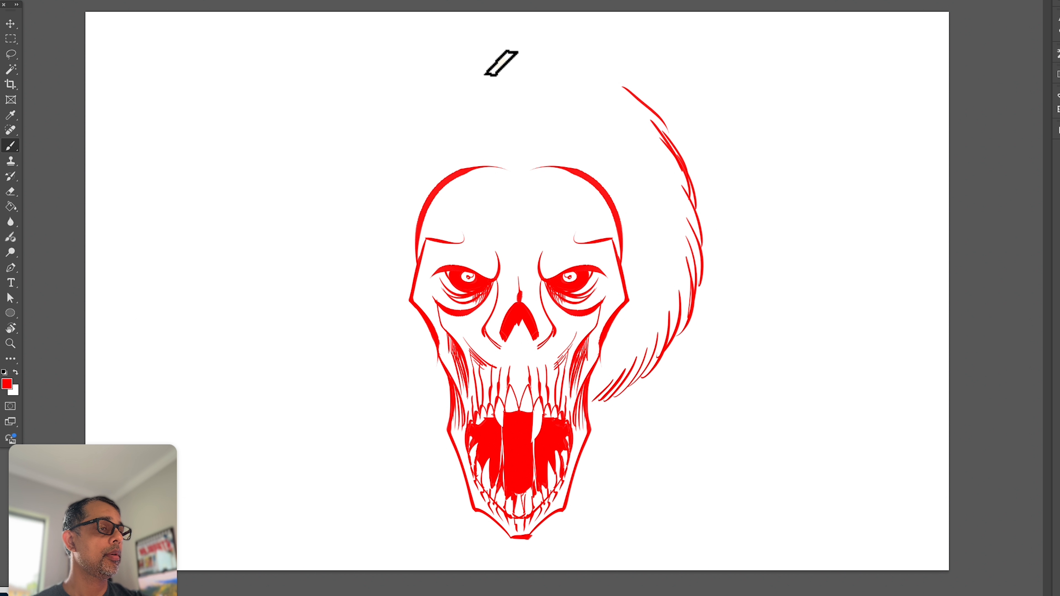
pyautogui.moveTo(501, 62)
pyautogui.mouseDown()
pyautogui.moveTo(620, 52)
pyautogui.moveTo(572, 95)
pyautogui.moveTo(491, 64)
pyautogui.moveTo(427, 77)
pyautogui.moveTo(346, 141)
pyautogui.moveTo(317, 240)
pyautogui.moveTo(314, 300)
pyautogui.moveTo(333, 302)
pyautogui.moveTo(359, 368)
pyautogui.moveTo(416, 374)
pyautogui.moveTo(471, 407)
pyautogui.mouseUp()
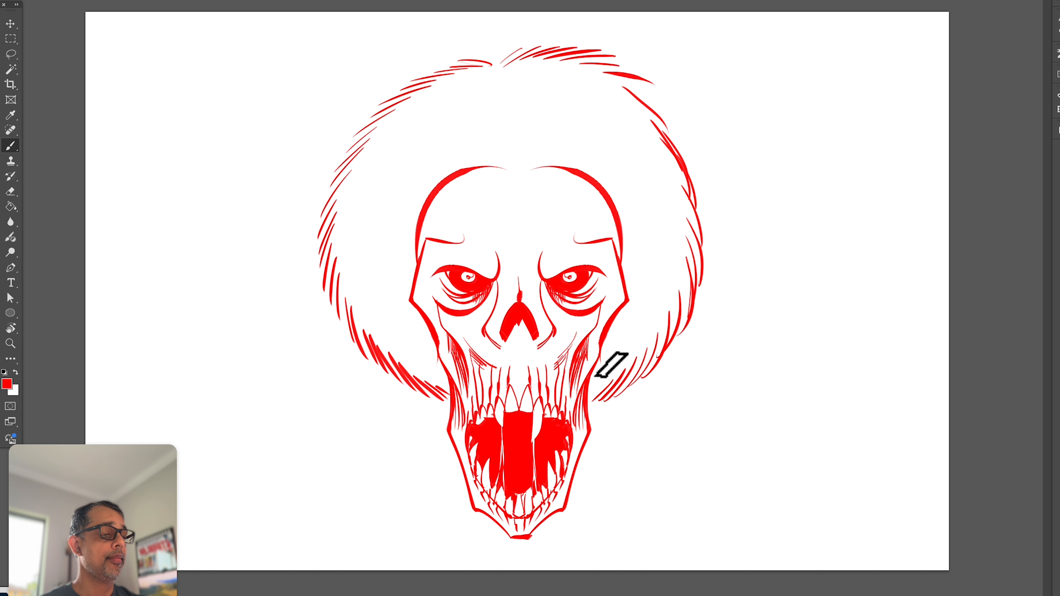
pyautogui.moveTo(610, 368); pyautogui.dragTo(590, 393)
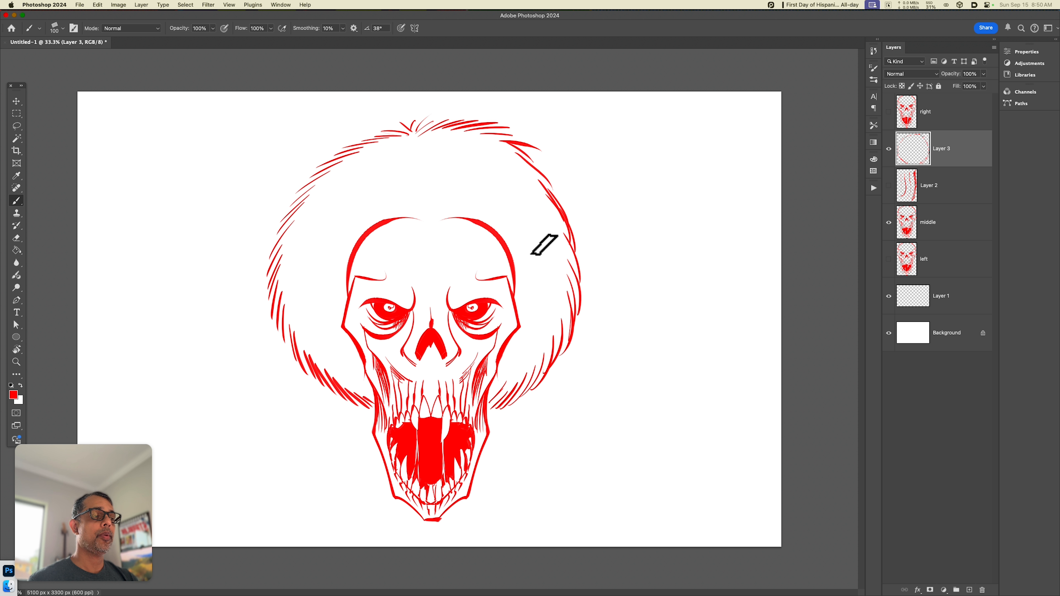
# - Paint fine strands at the center of the forehead hairline and inside the lower hair on both sides of the skull
pyautogui.moveTo(414, 218)
pyautogui.mouseDown()
pyautogui.moveTo(408, 247)
pyautogui.moveTo(414, 241)
pyautogui.mouseUp()
pyautogui.moveTo(439, 220); pyautogui.dragTo(422, 233)
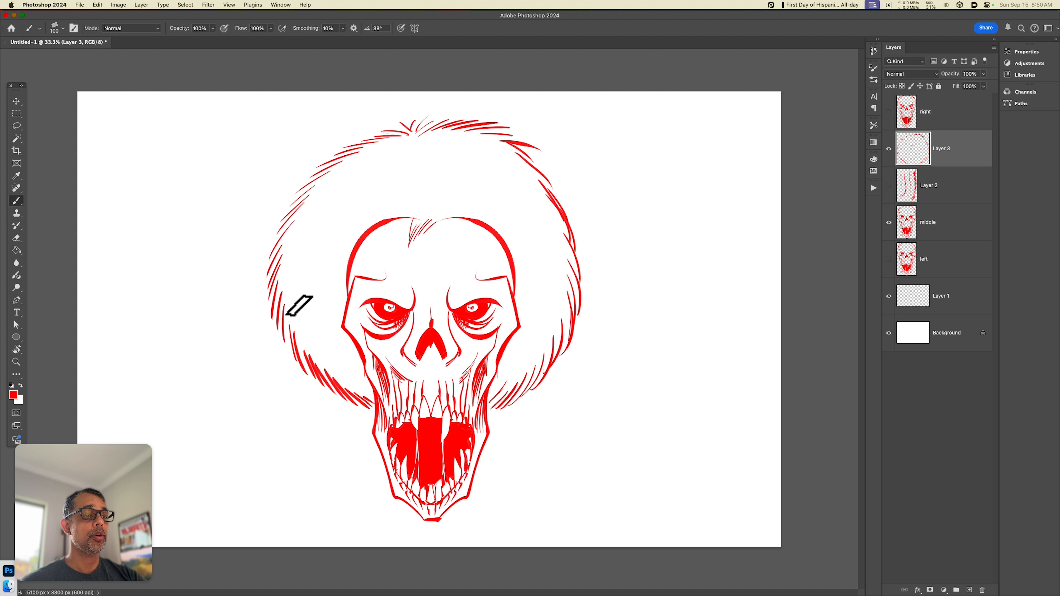
pyautogui.moveTo(296, 279); pyautogui.dragTo(293, 311)
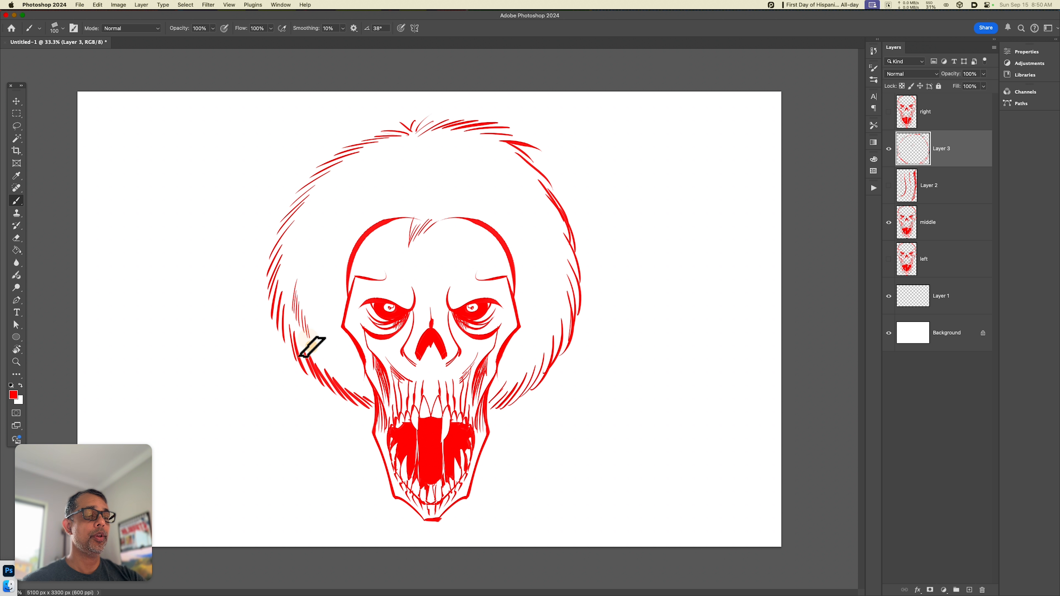
pyautogui.moveTo(551, 284); pyautogui.dragTo(541, 340)
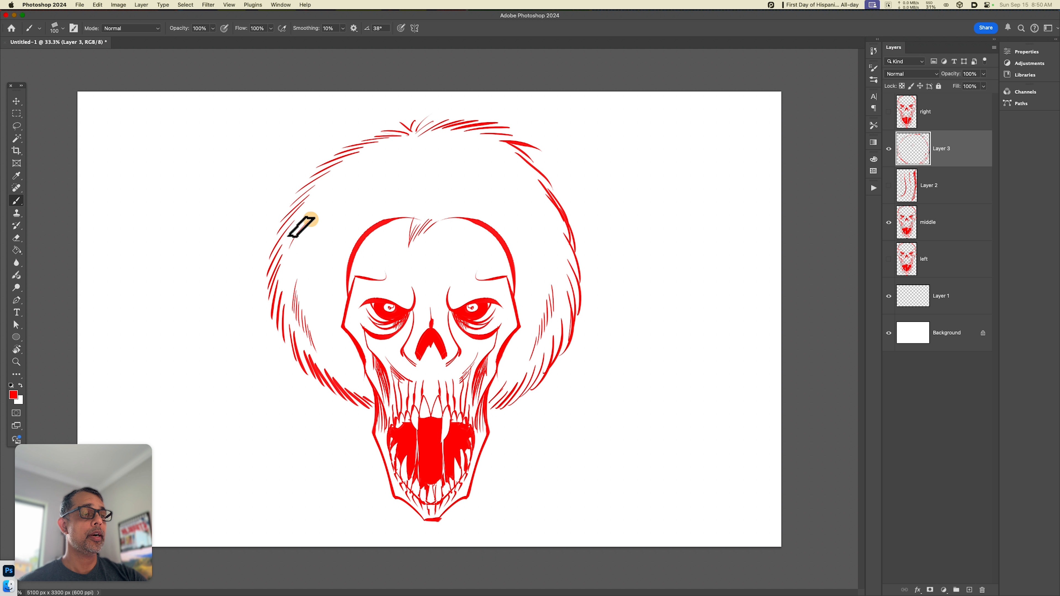
# - Add fine strand strokes inside the upper hair, along both upper sides, across the crown and above the left forehead
pyautogui.moveTo(303, 220); pyautogui.dragTo(343, 177)
pyautogui.moveTo(283, 259); pyautogui.dragTo(324, 212)
pyautogui.moveTo(438, 153); pyautogui.dragTo(476, 139)
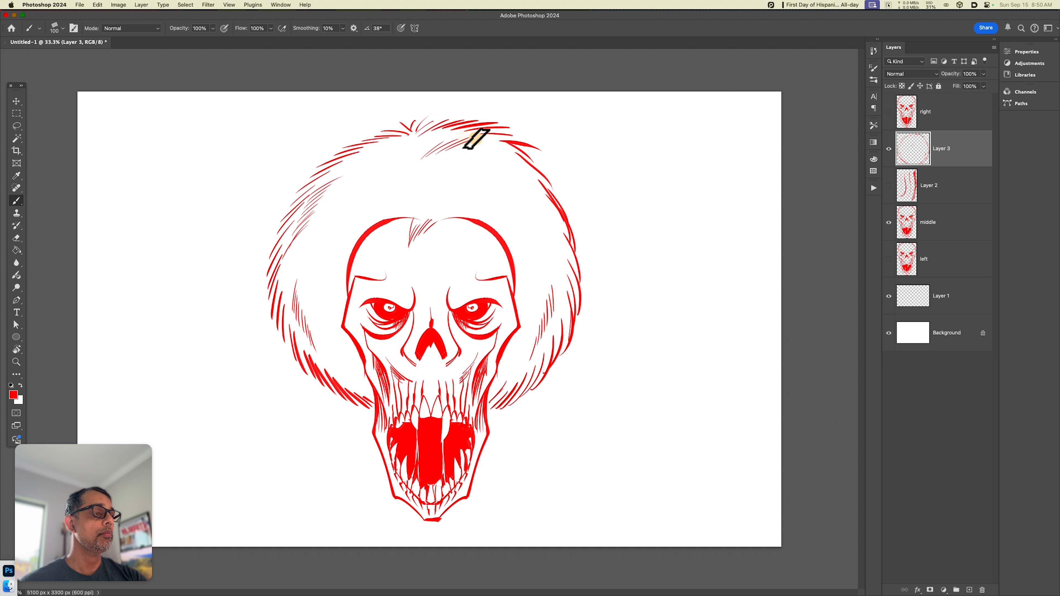
pyautogui.moveTo(520, 182)
pyautogui.mouseDown()
pyautogui.moveTo(539, 199)
pyautogui.moveTo(555, 253)
pyautogui.mouseUp()
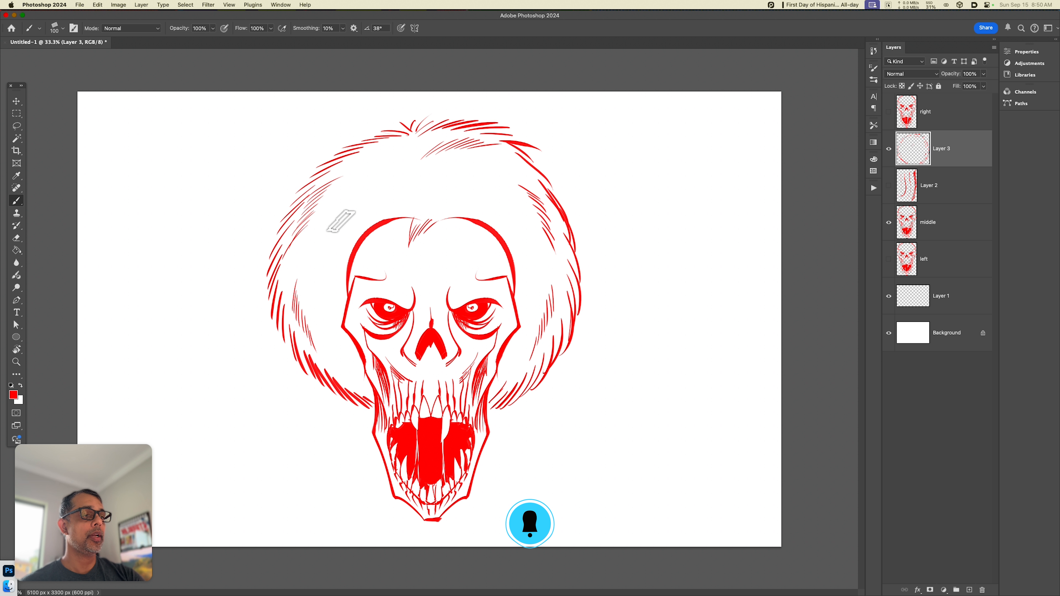
pyautogui.moveTo(322, 242); pyautogui.dragTo(389, 190)
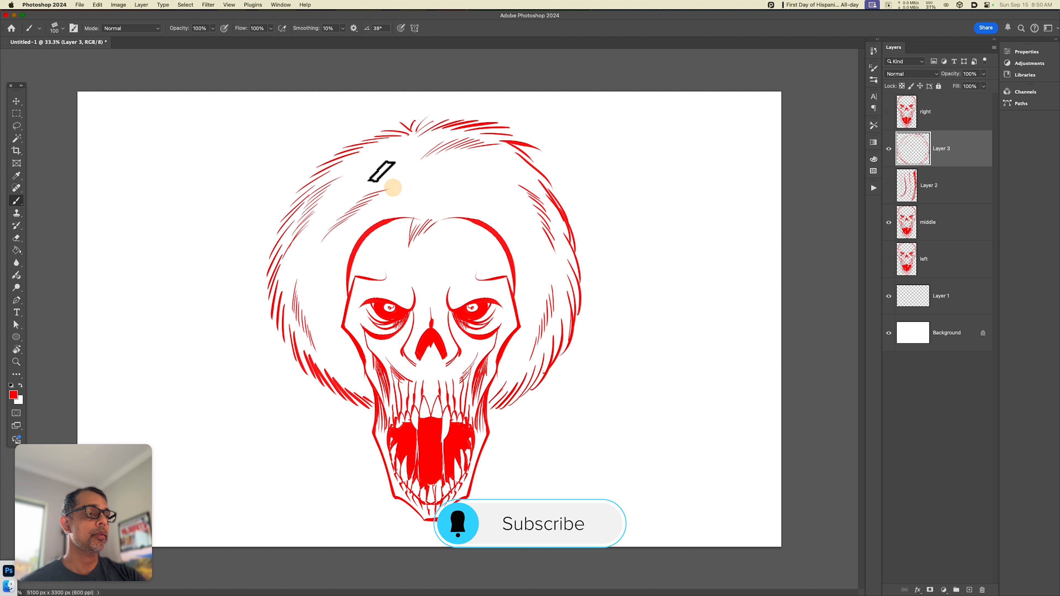
pyautogui.moveTo(350, 159); pyautogui.dragTo(378, 156)
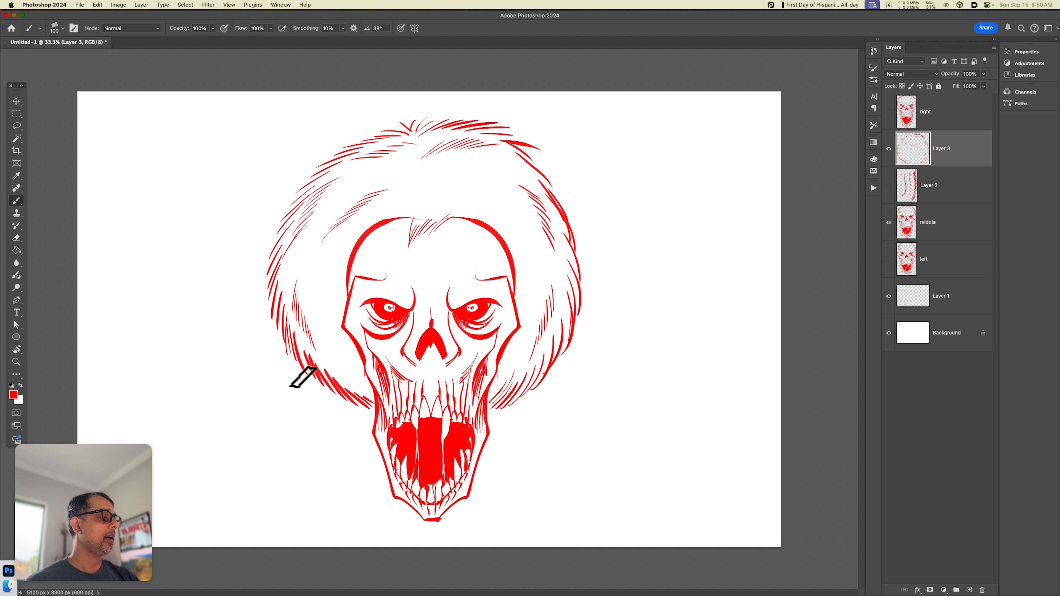
# - Place the "middle" layer directly below the Layer 3 hair, select both and move the haired skull to the left half of the canvas
pyautogui.moveTo(941, 224); pyautogui.dragTo(958, 168)
pyautogui.keyDown('shift'); pyautogui.click(958, 168); pyautogui.keyUp('shift')
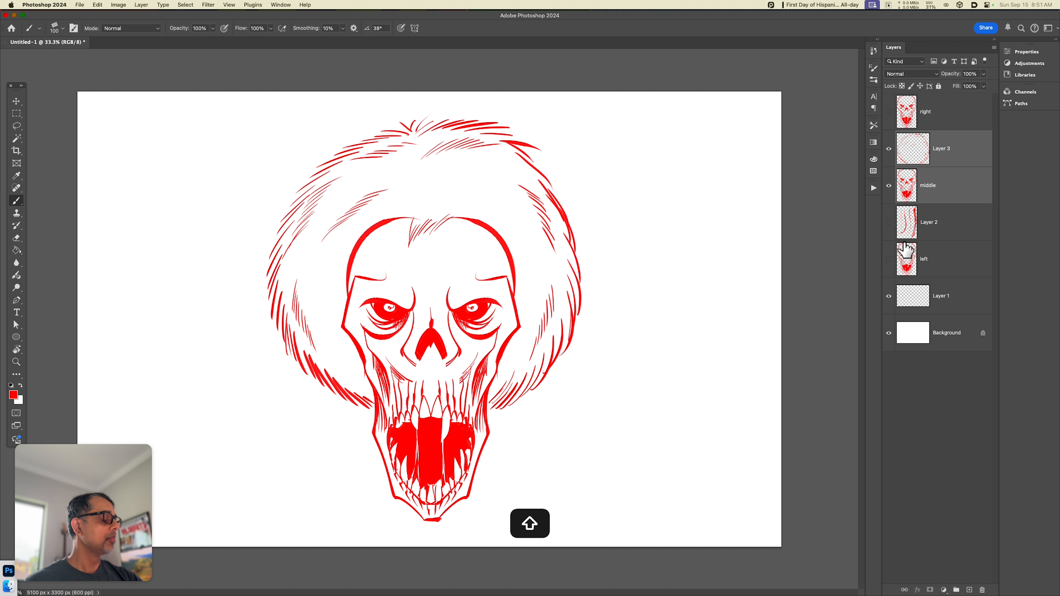
pyautogui.press('v')
pyautogui.moveTo(650, 410); pyautogui.dragTo(472, 437)
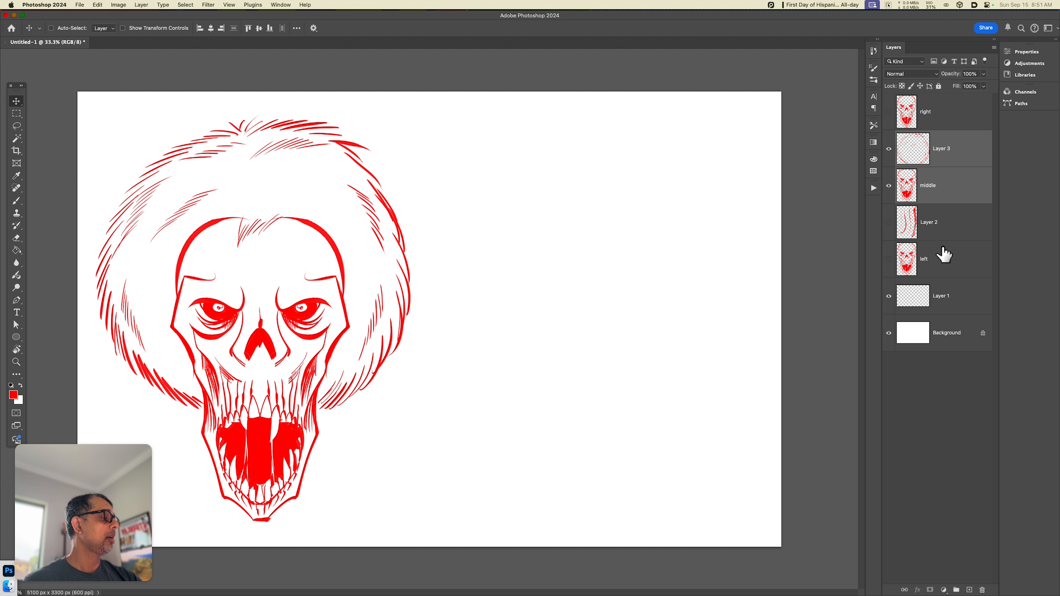
# - Show the "right" layer and move its skull down and slightly left, level with the haired skull
pyautogui.click(889, 112)
pyautogui.click(934, 117)
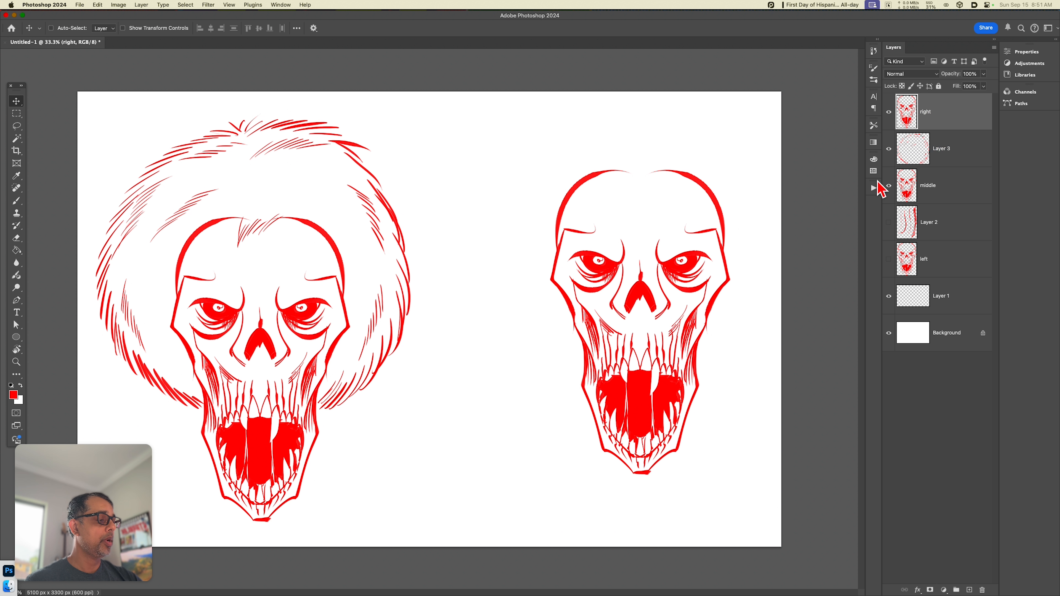
pyautogui.press('v')
pyautogui.moveTo(672, 430); pyautogui.dragTo(610, 458)
# - On a new layer, paint a thick-stroked hair outline around the right-hand skull and a dense tuft at its forehead
pyautogui.press('alt+shift+super+n')
pyautogui.press('b')
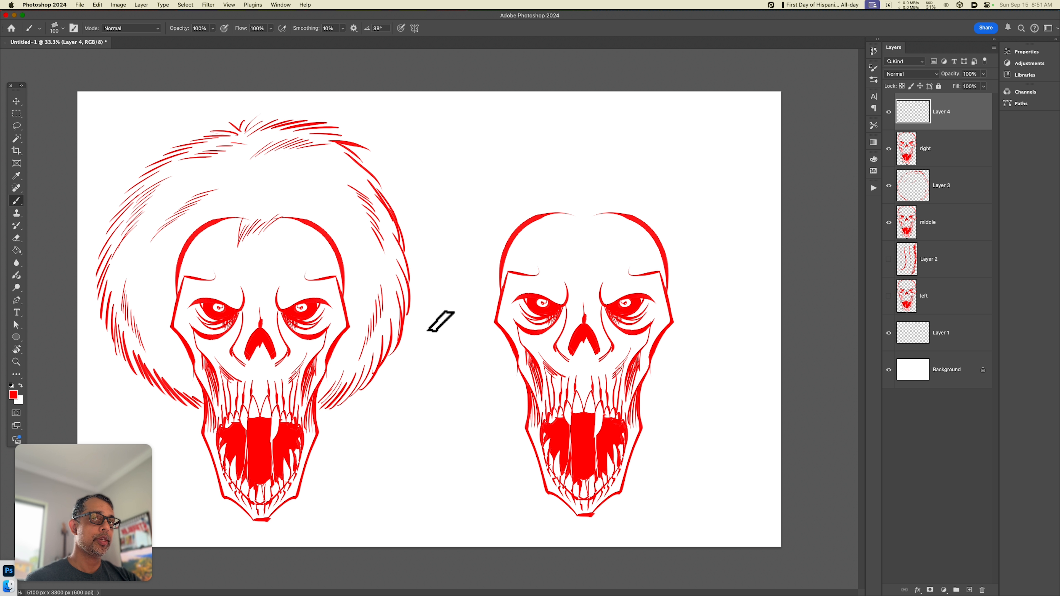
pyautogui.moveTo(432, 319)
pyautogui.mouseDown()
pyautogui.moveTo(418, 368)
pyautogui.moveTo(420, 347)
pyautogui.moveTo(433, 389)
pyautogui.moveTo(430, 367)
pyautogui.moveTo(448, 371)
pyautogui.moveTo(436, 359)
pyautogui.moveTo(454, 397)
pyautogui.moveTo(453, 381)
pyautogui.moveTo(474, 410)
pyautogui.moveTo(499, 404)
pyautogui.moveTo(500, 392)
pyautogui.moveTo(526, 402)
pyautogui.mouseUp()
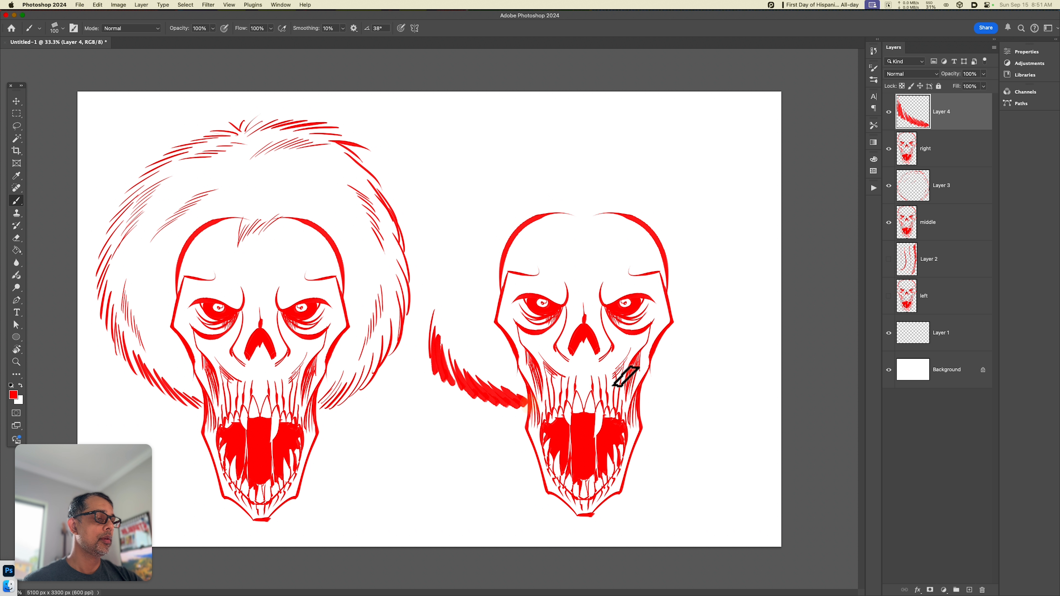
pyautogui.moveTo(469, 169)
pyautogui.mouseDown()
pyautogui.moveTo(427, 233)
pyautogui.moveTo(430, 344)
pyautogui.mouseUp()
pyautogui.moveTo(449, 177)
pyautogui.mouseDown()
pyautogui.moveTo(487, 159)
pyautogui.moveTo(459, 164)
pyautogui.moveTo(472, 150)
pyautogui.moveTo(532, 133)
pyautogui.moveTo(517, 129)
pyautogui.moveTo(590, 134)
pyautogui.moveTo(605, 120)
pyautogui.moveTo(686, 132)
pyautogui.moveTo(663, 134)
pyautogui.moveTo(737, 166)
pyautogui.moveTo(751, 268)
pyautogui.moveTo(744, 337)
pyautogui.moveTo(732, 352)
pyautogui.moveTo(716, 349)
pyautogui.moveTo(643, 402)
pyautogui.mouseUp()
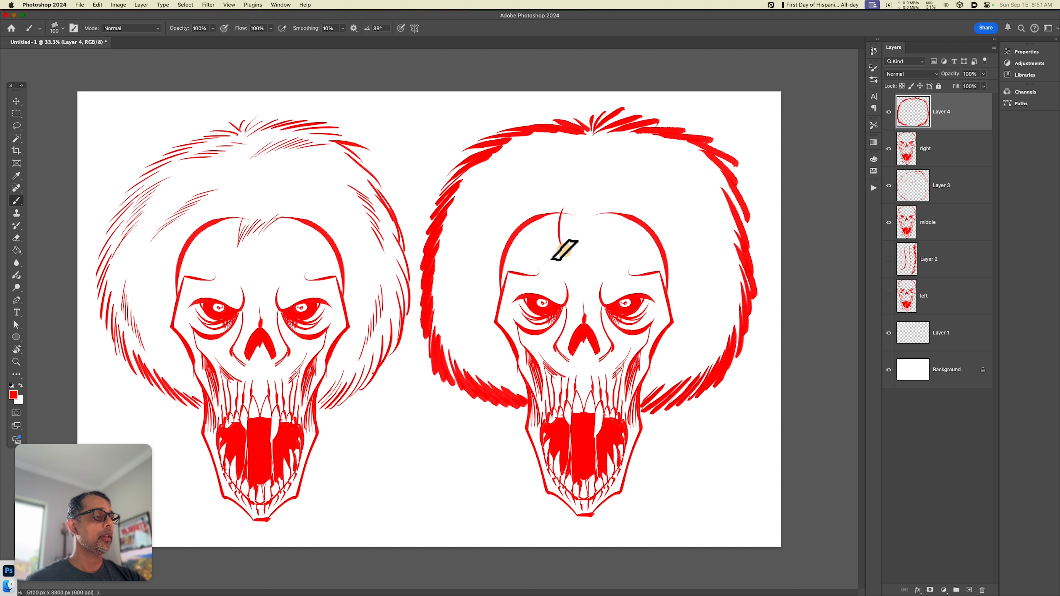
pyautogui.moveTo(561, 248)
pyautogui.mouseDown()
pyautogui.moveTo(564, 222)
pyautogui.moveTo(613, 211)
pyautogui.mouseUp()
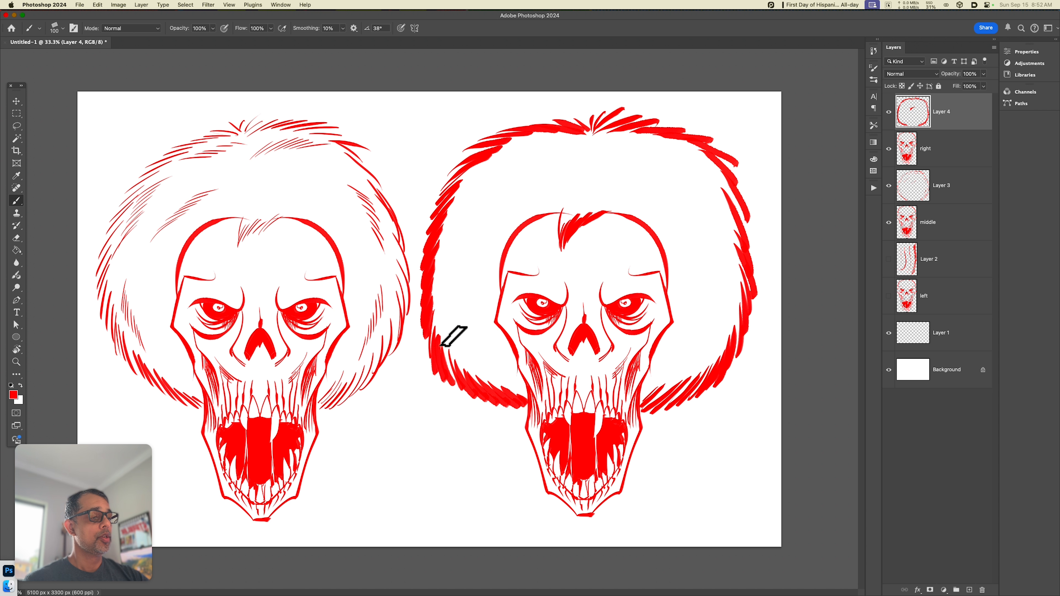
# - Fill the lower left side of the right-hand skull's hair with two dense bands of thick strokes
pyautogui.moveTo(445, 318)
pyautogui.mouseDown()
pyautogui.moveTo(437, 362)
pyautogui.moveTo(437, 328)
pyautogui.moveTo(454, 373)
pyautogui.moveTo(446, 330)
pyautogui.moveTo(484, 370)
pyautogui.mouseUp()
pyautogui.moveTo(467, 332)
pyautogui.mouseDown()
pyautogui.moveTo(484, 368)
pyautogui.moveTo(527, 383)
pyautogui.mouseUp()
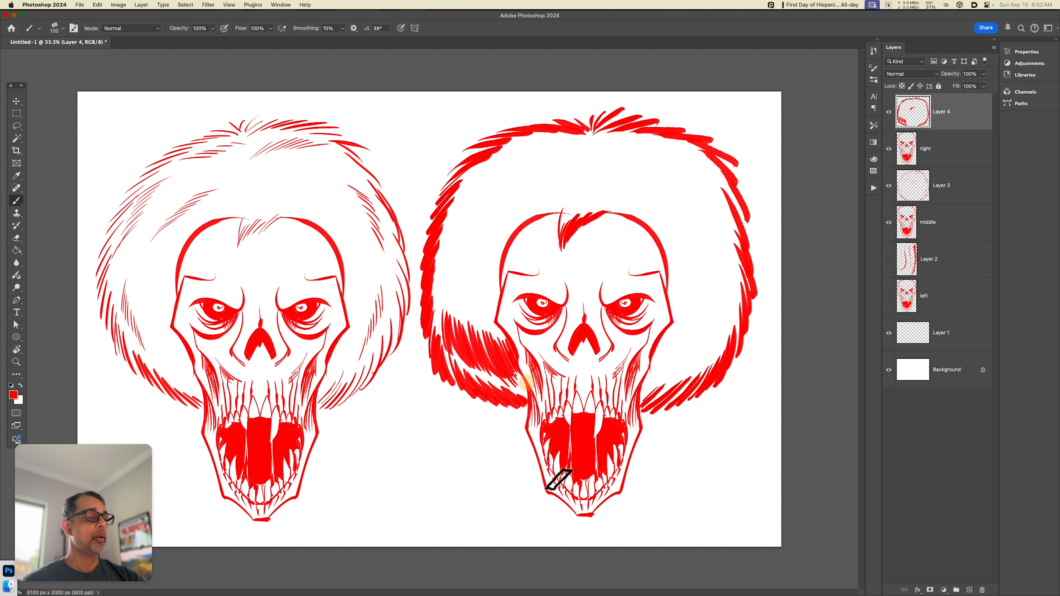
pyautogui.moveTo(442, 250)
pyautogui.mouseDown()
pyautogui.moveTo(427, 296)
pyautogui.moveTo(435, 264)
pyautogui.moveTo(439, 318)
pyautogui.moveTo(457, 275)
pyautogui.moveTo(484, 320)
pyautogui.mouseUp()
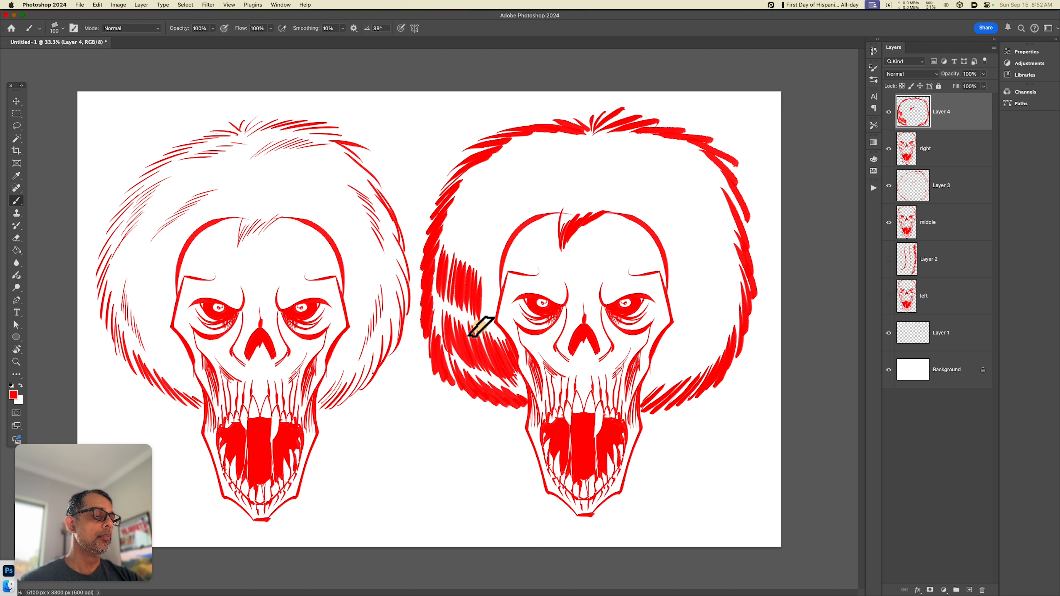
pyautogui.moveTo(487, 277)
pyautogui.mouseDown()
pyautogui.moveTo(486, 319)
pyautogui.moveTo(489, 284)
pyautogui.mouseUp()
pyautogui.moveTo(493, 327); pyautogui.dragTo(495, 289)
pyautogui.moveTo(497, 320); pyautogui.dragTo(496, 302)
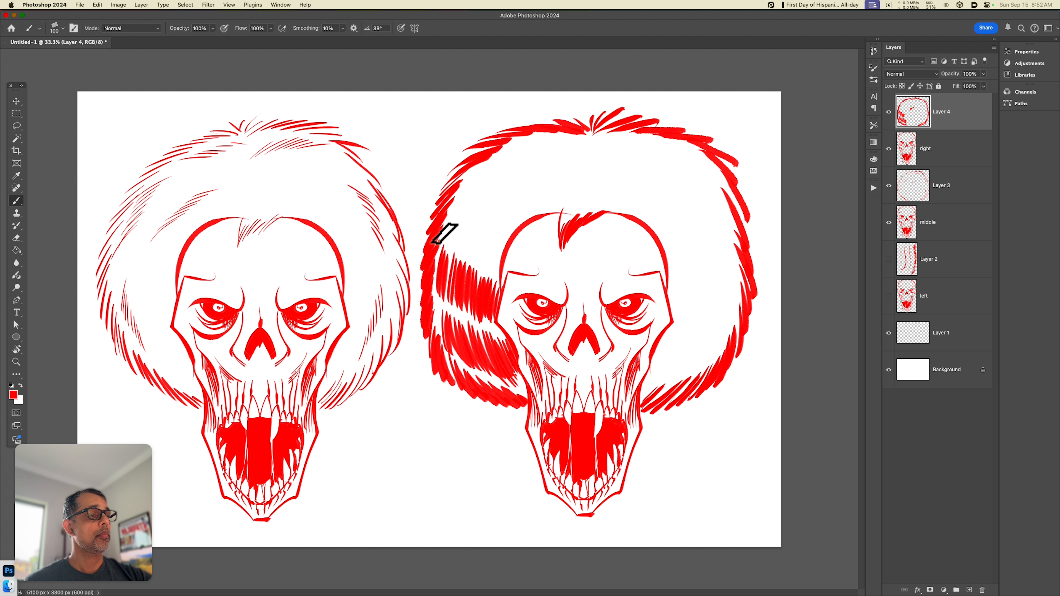
# - Paint dense bands of thick strokes in the upper left hair and extend the forehead tuft upward
pyautogui.moveTo(443, 237)
pyautogui.mouseDown()
pyautogui.moveTo(449, 201)
pyautogui.moveTo(432, 252)
pyautogui.moveTo(467, 199)
pyautogui.moveTo(437, 246)
pyautogui.moveTo(463, 217)
pyautogui.moveTo(449, 261)
pyautogui.moveTo(489, 196)
pyautogui.mouseUp()
pyautogui.moveTo(467, 255)
pyautogui.mouseDown()
pyautogui.moveTo(493, 218)
pyautogui.moveTo(470, 272)
pyautogui.moveTo(503, 218)
pyautogui.mouseUp()
pyautogui.moveTo(497, 263); pyautogui.dragTo(526, 209)
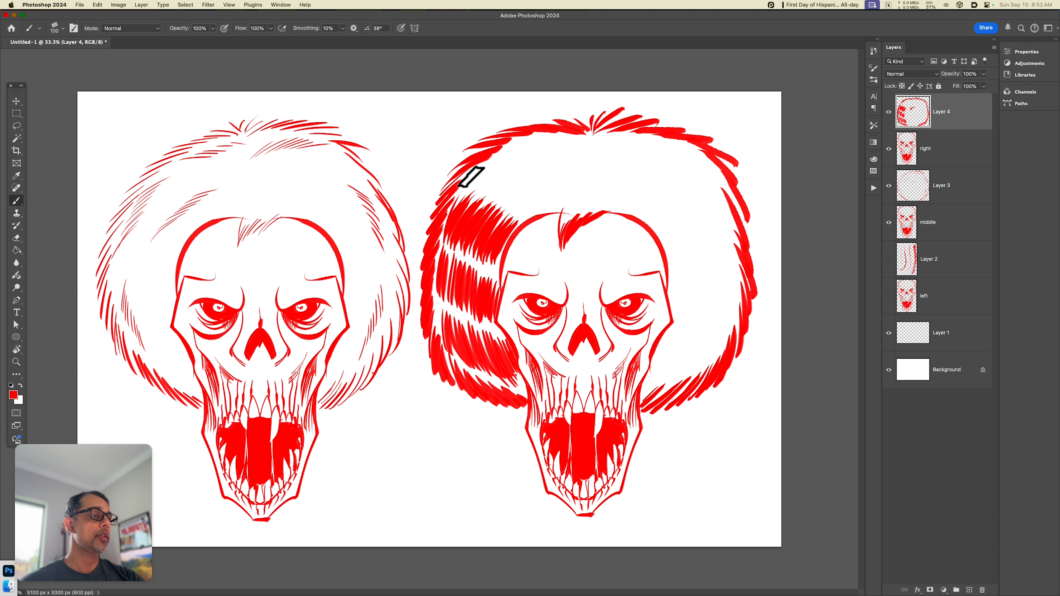
pyautogui.moveTo(471, 177)
pyautogui.mouseDown()
pyautogui.moveTo(506, 153)
pyautogui.moveTo(524, 161)
pyautogui.mouseUp()
pyautogui.moveTo(492, 193)
pyautogui.mouseDown()
pyautogui.moveTo(532, 174)
pyautogui.moveTo(552, 199)
pyautogui.moveTo(603, 171)
pyautogui.mouseUp()
pyautogui.moveTo(568, 213)
pyautogui.mouseDown()
pyautogui.moveTo(617, 172)
pyautogui.moveTo(626, 187)
pyautogui.mouseUp()
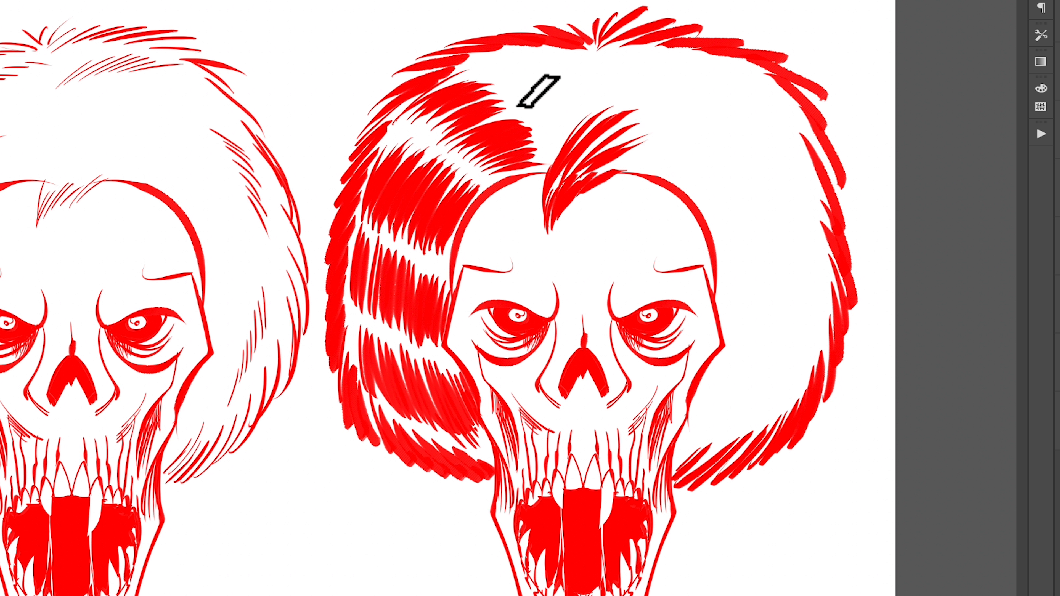
# - Paint a short band of thick horizontal strokes near the crown, above the forehead tuft of the right-hand skull
pyautogui.moveTo(477, 63)
pyautogui.mouseDown()
pyautogui.moveTo(512, 71)
pyautogui.moveTo(556, 76)
pyautogui.mouseUp()
pyautogui.moveTo(501, 83); pyautogui.dragTo(565, 90)
pyautogui.moveTo(509, 96); pyautogui.dragTo(568, 104)
pyautogui.moveTo(529, 109); pyautogui.dragTo(567, 111)
pyautogui.moveTo(539, 115)
pyautogui.mouseDown()
pyautogui.moveTo(566, 117)
pyautogui.moveTo(558, 125)
pyautogui.mouseUp()
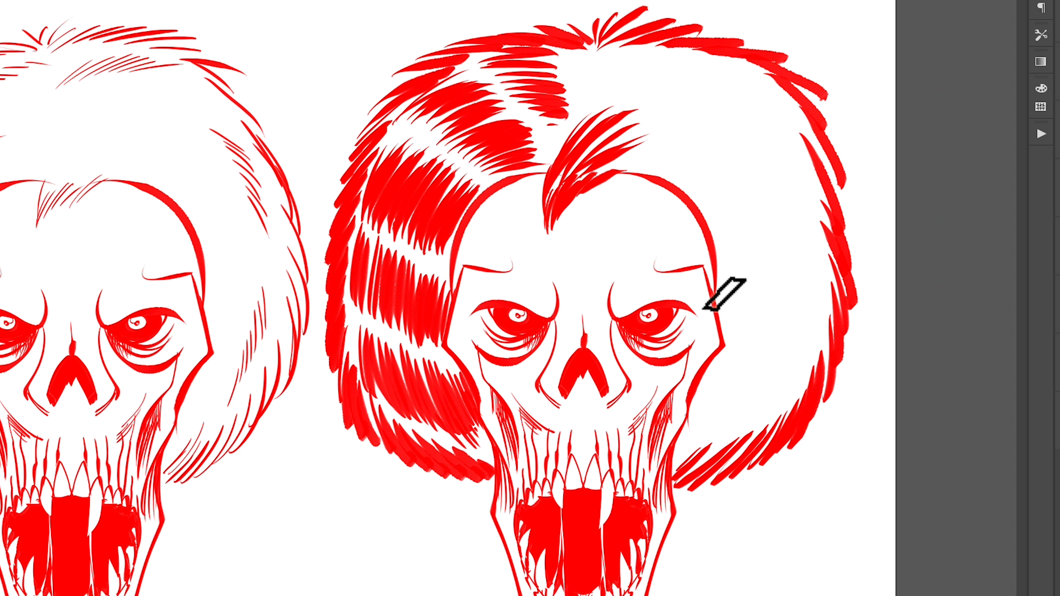
# - Paint a dense band of vertical strokes in the hair beside the right temple, reaching the outer hair outline
pyautogui.moveTo(721, 264)
pyautogui.mouseDown()
pyautogui.moveTo(728, 328)
pyautogui.moveTo(743, 297)
pyautogui.moveTo(739, 331)
pyautogui.mouseUp()
pyautogui.moveTo(742, 255)
pyautogui.mouseDown()
pyautogui.moveTo(748, 329)
pyautogui.moveTo(761, 333)
pyautogui.mouseUp()
pyautogui.moveTo(770, 244)
pyautogui.mouseDown()
pyautogui.moveTo(771, 327)
pyautogui.moveTo(786, 330)
pyautogui.mouseUp()
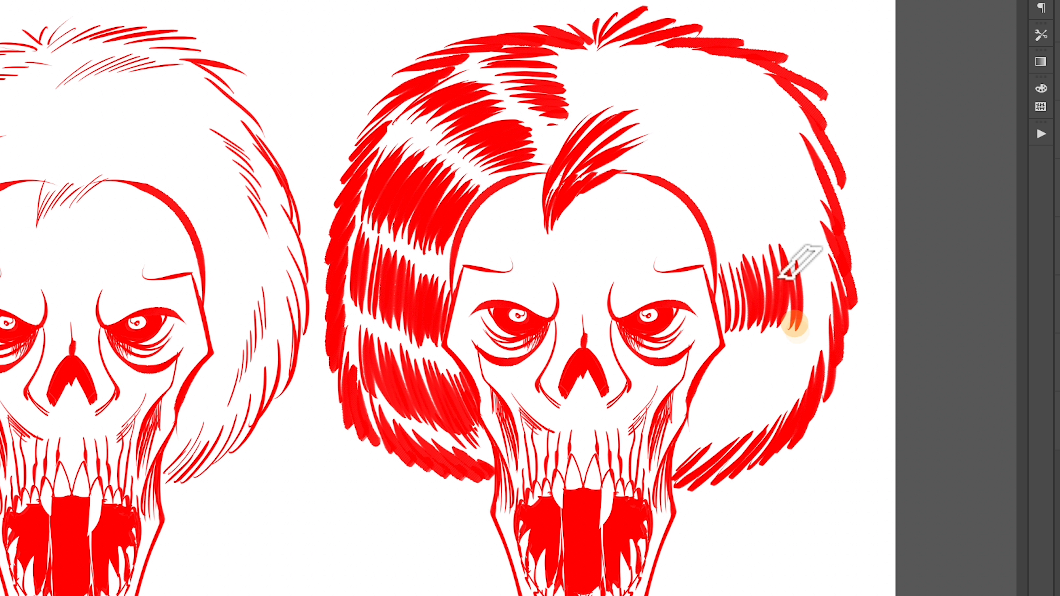
pyautogui.moveTo(797, 259)
pyautogui.mouseDown()
pyautogui.moveTo(797, 332)
pyautogui.moveTo(806, 326)
pyautogui.mouseUp()
pyautogui.moveTo(816, 255); pyautogui.dragTo(830, 355)
# - Add bands of slanted thick strokes to the lower right hair beside the skull's cheek and jaw
pyautogui.moveTo(727, 355); pyautogui.dragTo(707, 399)
pyautogui.moveTo(747, 338); pyautogui.dragTo(710, 411)
pyautogui.moveTo(764, 340); pyautogui.dragTo(726, 412)
pyautogui.moveTo(775, 357)
pyautogui.mouseDown()
pyautogui.moveTo(755, 397)
pyautogui.moveTo(774, 408)
pyautogui.mouseUp()
pyautogui.moveTo(689, 416); pyautogui.dragTo(675, 456)
pyautogui.moveTo(704, 428)
pyautogui.mouseDown()
pyautogui.moveTo(673, 470)
pyautogui.moveTo(696, 465)
pyautogui.mouseUp()
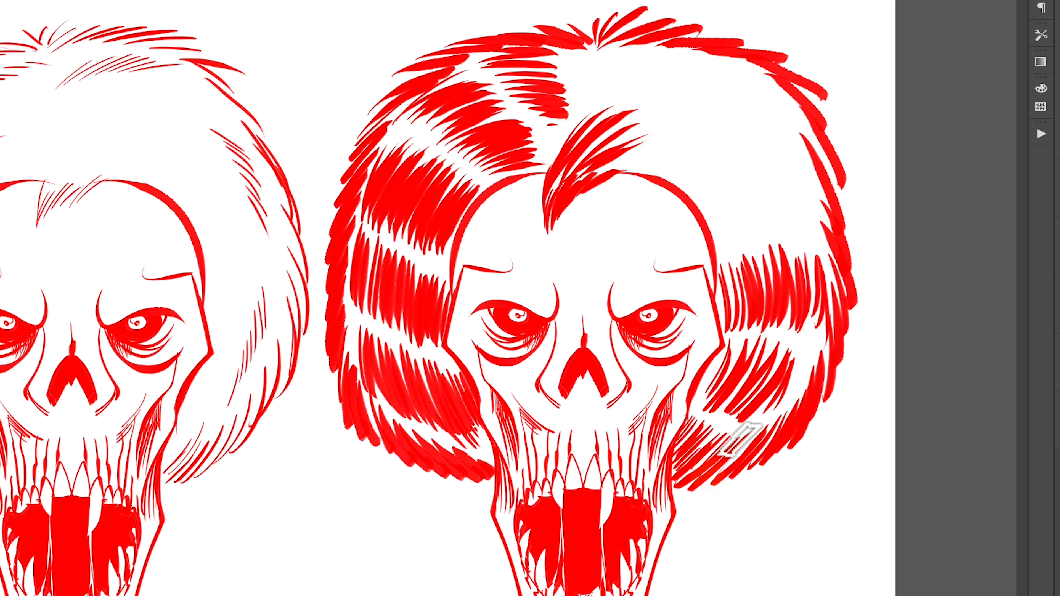
# - Paint a dense band of slanted thick strokes from the right side of the forehead to the outer hair outline of the right-hand skull
pyautogui.moveTo(793, 357)
pyautogui.mouseDown()
pyautogui.moveTo(768, 413)
pyautogui.moveTo(784, 409)
pyautogui.mouseUp()
pyautogui.moveTo(675, 167)
pyautogui.mouseDown()
pyautogui.moveTo(719, 246)
pyautogui.moveTo(741, 241)
pyautogui.mouseUp()
pyautogui.moveTo(711, 162)
pyautogui.mouseDown()
pyautogui.moveTo(747, 204)
pyautogui.moveTo(759, 242)
pyautogui.mouseUp()
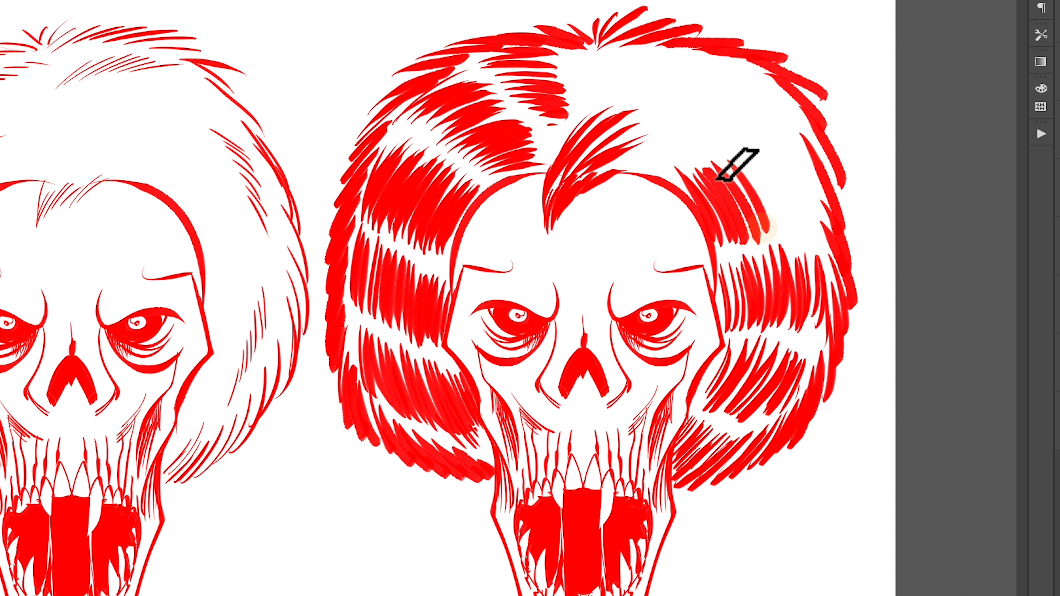
pyautogui.moveTo(742, 155)
pyautogui.mouseDown()
pyautogui.moveTo(773, 244)
pyautogui.moveTo(806, 242)
pyautogui.mouseUp()
pyautogui.moveTo(779, 157); pyautogui.dragTo(811, 230)
pyautogui.moveTo(787, 162)
pyautogui.mouseDown()
pyautogui.moveTo(817, 230)
pyautogui.moveTo(830, 226)
pyautogui.mouseUp()
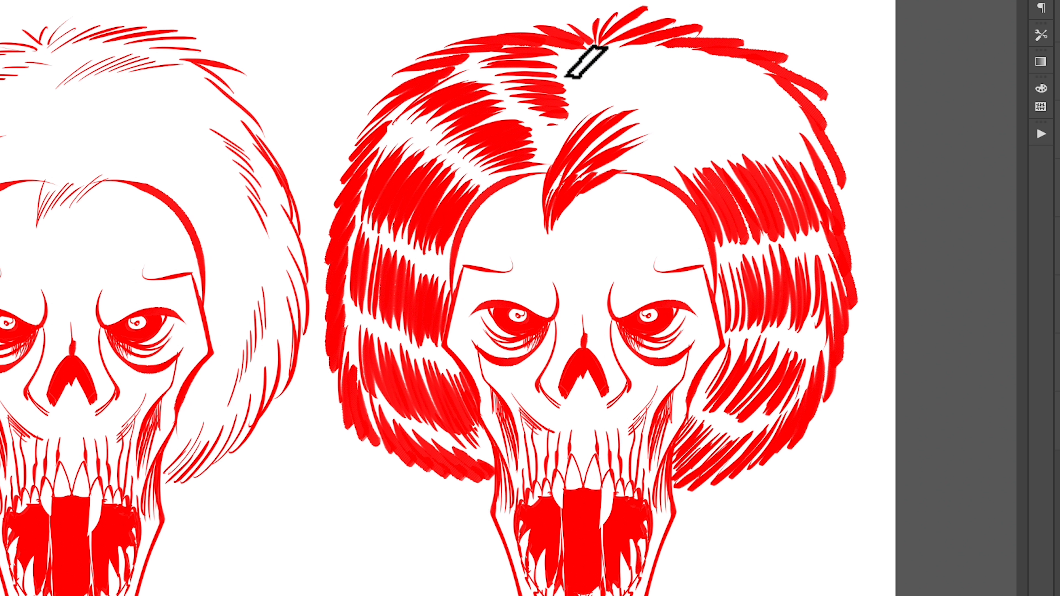
# - Add short horizontal thick strokes just below the hair parting at the crown of the right-hand skull
pyautogui.moveTo(564, 55)
pyautogui.mouseDown()
pyautogui.moveTo(607, 57)
pyautogui.moveTo(610, 67)
pyautogui.mouseUp()
pyautogui.moveTo(561, 63); pyautogui.dragTo(609, 73)
pyautogui.moveTo(563, 76)
pyautogui.mouseDown()
pyautogui.moveTo(602, 79)
pyautogui.moveTo(593, 88)
pyautogui.mouseUp()
pyautogui.moveTo(572, 90); pyautogui.dragTo(593, 92)
# - Fill the upper right hair of the right-hand skull with long curved thick strokes sweeping from the forehead tuft and crown
pyautogui.moveTo(577, 97); pyautogui.dragTo(665, 65)
pyautogui.moveTo(605, 86)
pyautogui.mouseDown()
pyautogui.moveTo(671, 60)
pyautogui.moveTo(666, 51)
pyautogui.mouseUp()
pyautogui.moveTo(613, 66); pyautogui.dragTo(673, 47)
pyautogui.moveTo(609, 100); pyautogui.dragTo(691, 78)
pyautogui.moveTo(605, 113); pyautogui.dragTo(705, 112)
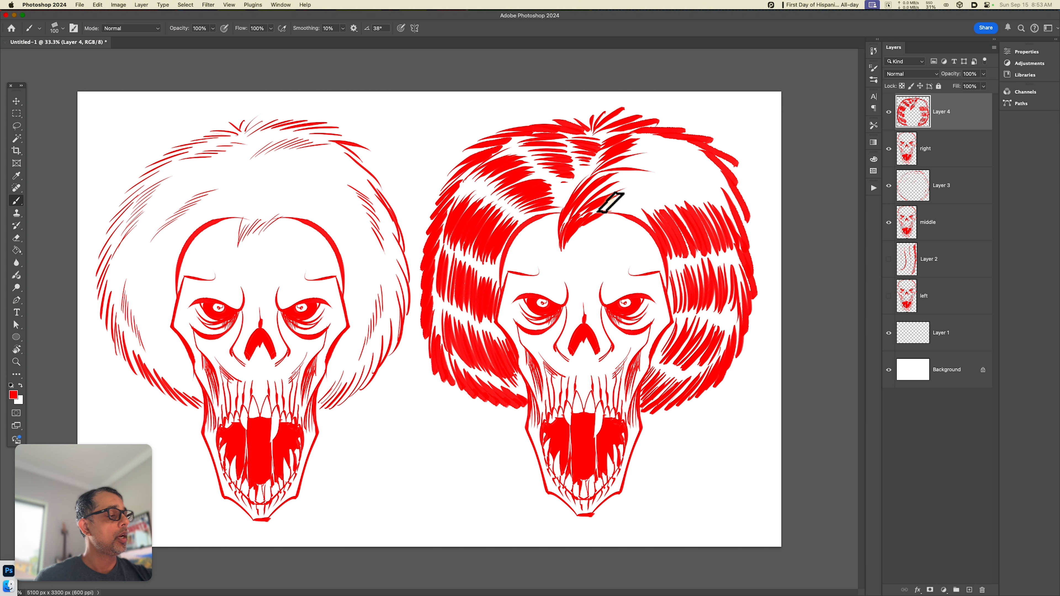
pyautogui.moveTo(601, 214)
pyautogui.mouseDown()
pyautogui.moveTo(660, 175)
pyautogui.moveTo(684, 190)
pyautogui.moveTo(676, 195)
pyautogui.mouseUp()
pyautogui.moveTo(634, 167); pyautogui.dragTo(702, 191)
pyautogui.moveTo(648, 143); pyautogui.dragTo(729, 197)
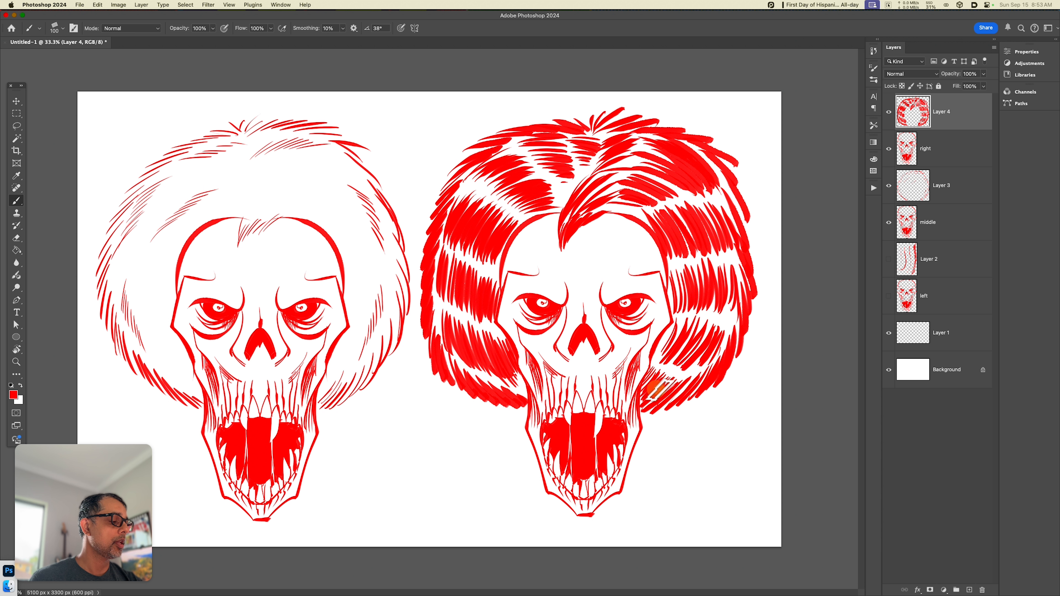
# - Darken the right-hand skull's hair with extra strokes where it meets both sides of the jaw, the forehead tuft and the right cheek
pyautogui.moveTo(660, 390)
pyautogui.mouseDown()
pyautogui.moveTo(647, 405)
pyautogui.moveTo(673, 396)
pyautogui.moveTo(664, 407)
pyautogui.mouseUp()
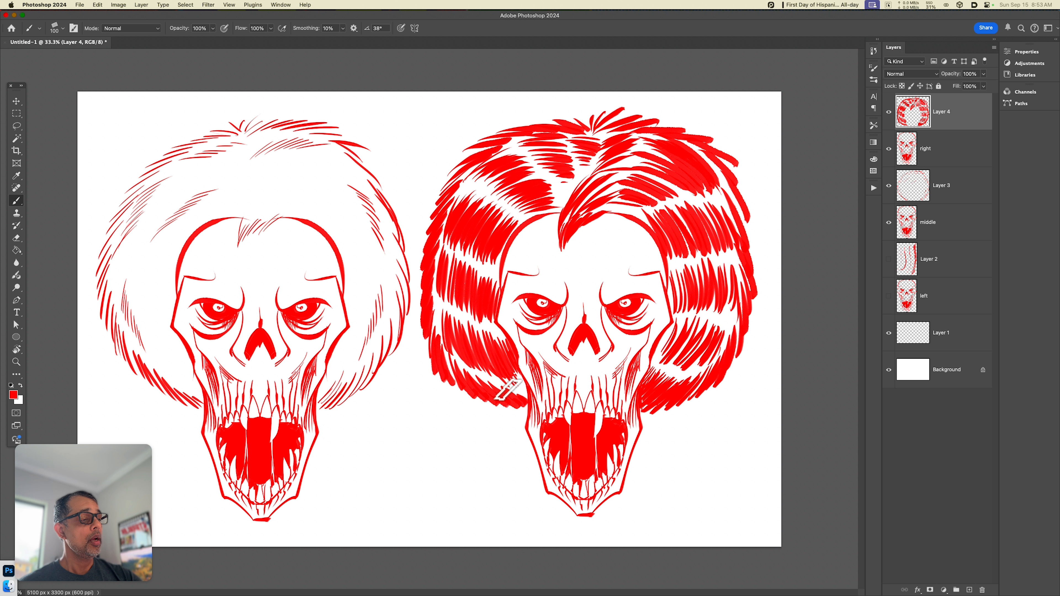
pyautogui.moveTo(526, 393); pyautogui.dragTo(529, 400)
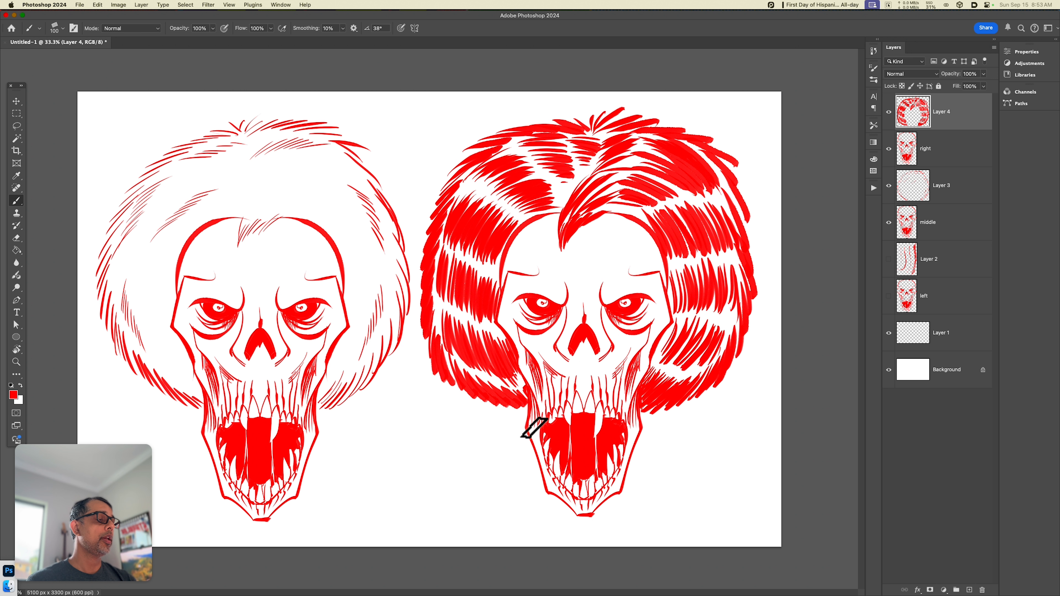
pyautogui.moveTo(585, 204); pyautogui.dragTo(556, 249)
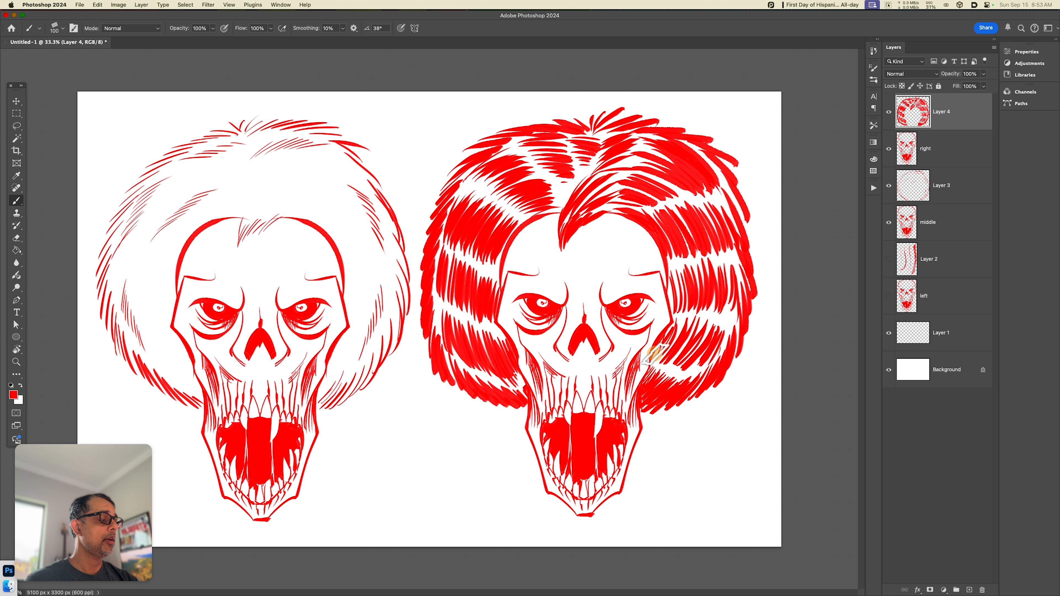
pyautogui.moveTo(661, 347); pyautogui.dragTo(700, 327)
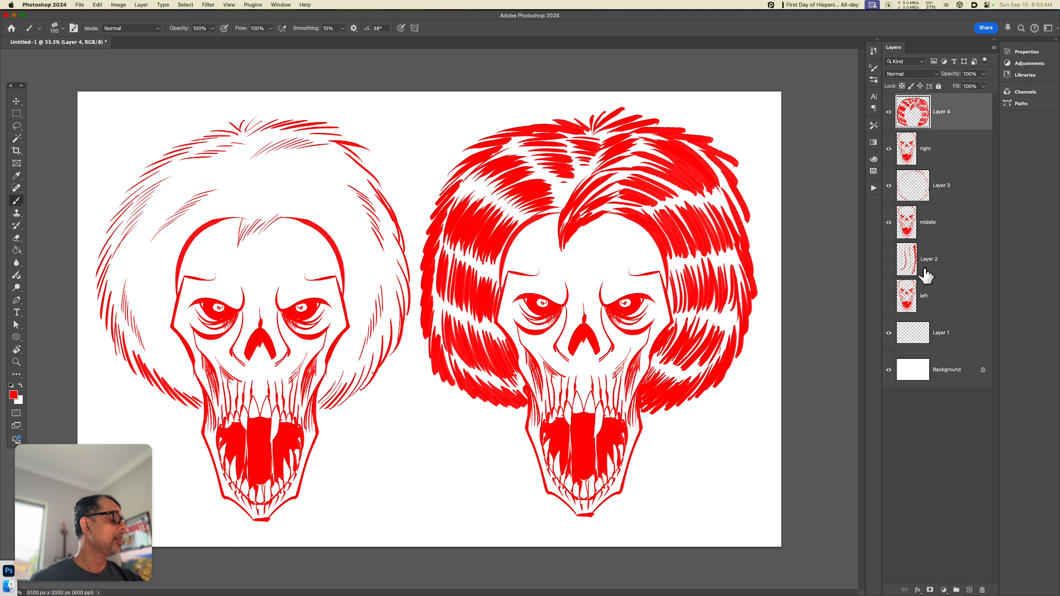
# - On Layer 3, shade the left-hand skull's lower hair with dense strokes beside both sides of the jaw
pyautogui.click(936, 201)
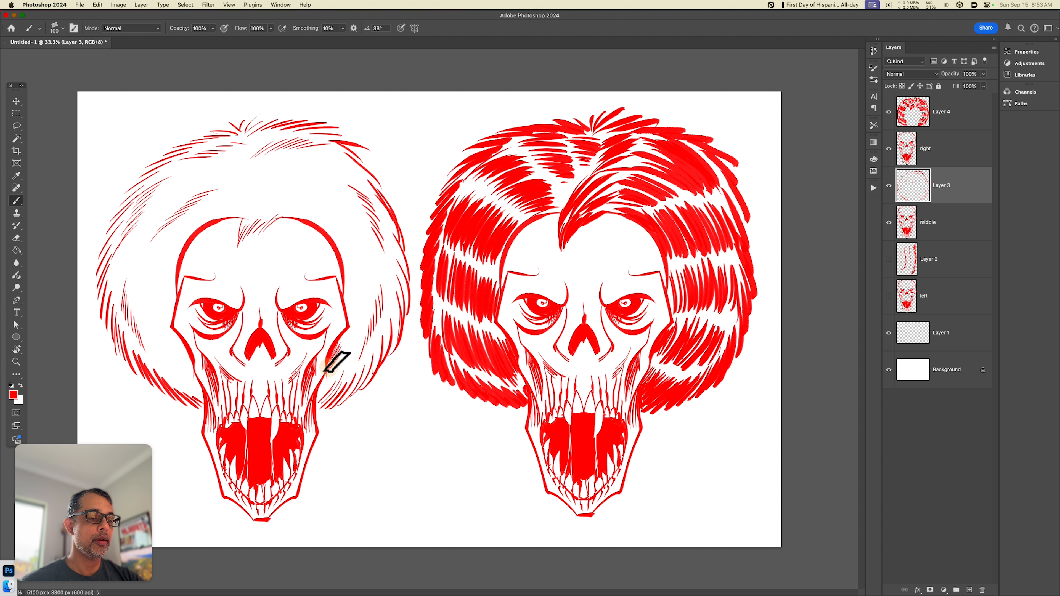
pyautogui.moveTo(334, 367)
pyautogui.mouseDown()
pyautogui.moveTo(324, 392)
pyautogui.moveTo(342, 339)
pyautogui.moveTo(332, 378)
pyautogui.mouseUp()
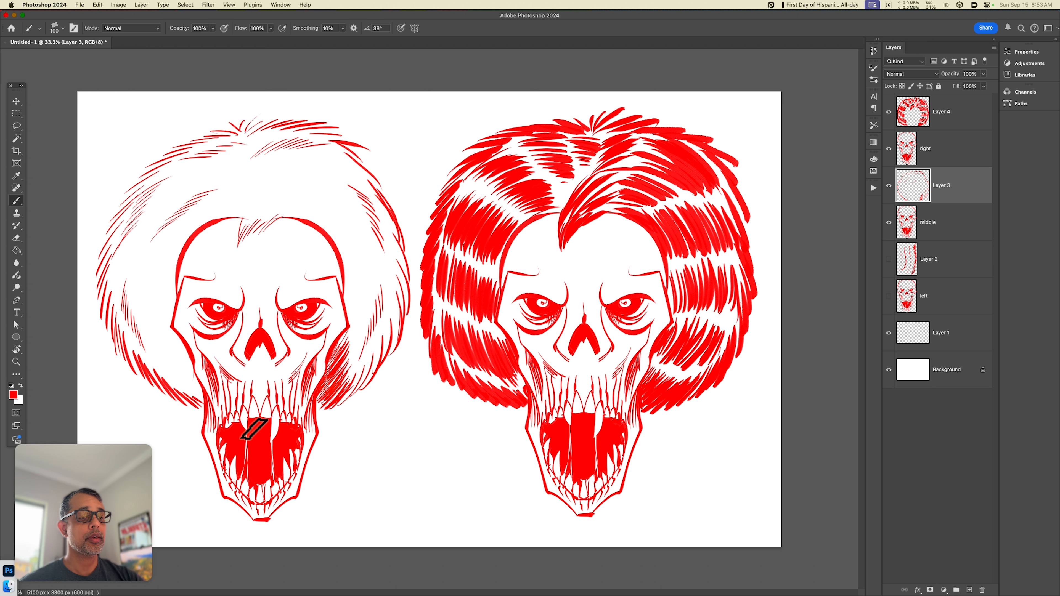
pyautogui.moveTo(168, 378)
pyautogui.mouseDown()
pyautogui.moveTo(189, 385)
pyautogui.moveTo(184, 360)
pyautogui.moveTo(200, 399)
pyautogui.moveTo(184, 374)
pyautogui.moveTo(204, 379)
pyautogui.moveTo(147, 355)
pyautogui.moveTo(175, 379)
pyautogui.moveTo(170, 331)
pyautogui.moveTo(184, 362)
pyautogui.moveTo(146, 367)
pyautogui.moveTo(208, 402)
pyautogui.mouseUp()
pyautogui.moveTo(352, 329)
pyautogui.mouseDown()
pyautogui.moveTo(343, 340)
pyautogui.moveTo(356, 367)
pyautogui.moveTo(338, 396)
pyautogui.moveTo(303, 417)
pyautogui.moveTo(331, 353)
pyautogui.moveTo(343, 406)
pyautogui.mouseUp()
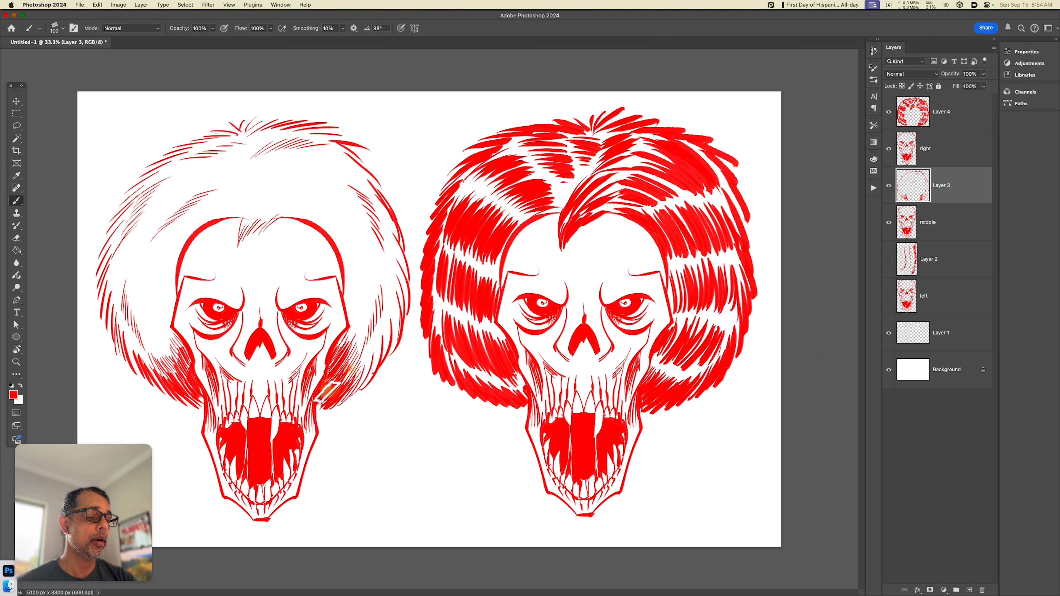
pyautogui.moveTo(338, 386)
pyautogui.mouseDown()
pyautogui.moveTo(351, 382)
pyautogui.moveTo(326, 400)
pyautogui.mouseUp()
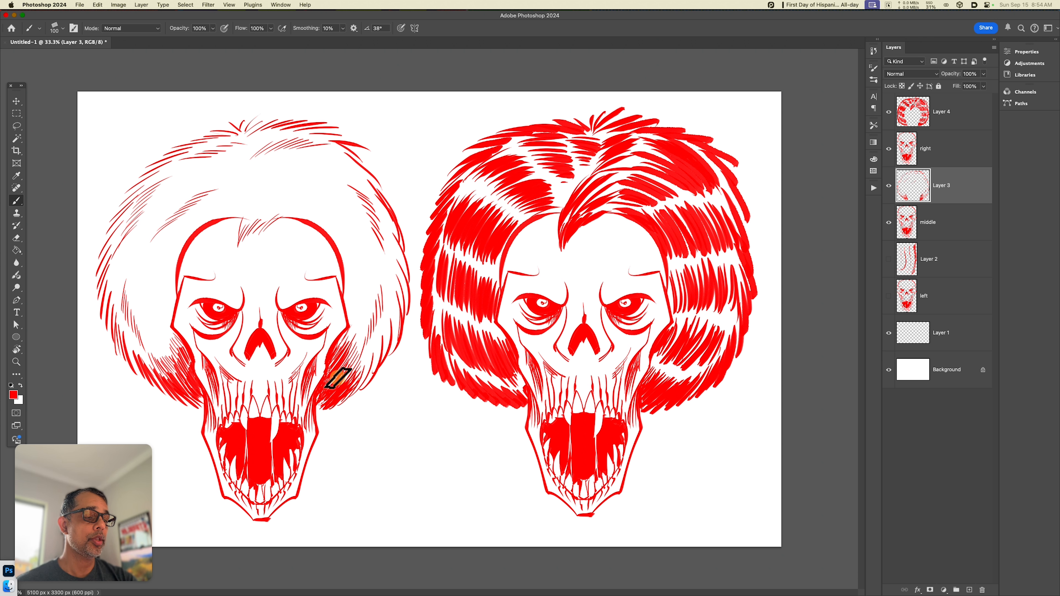